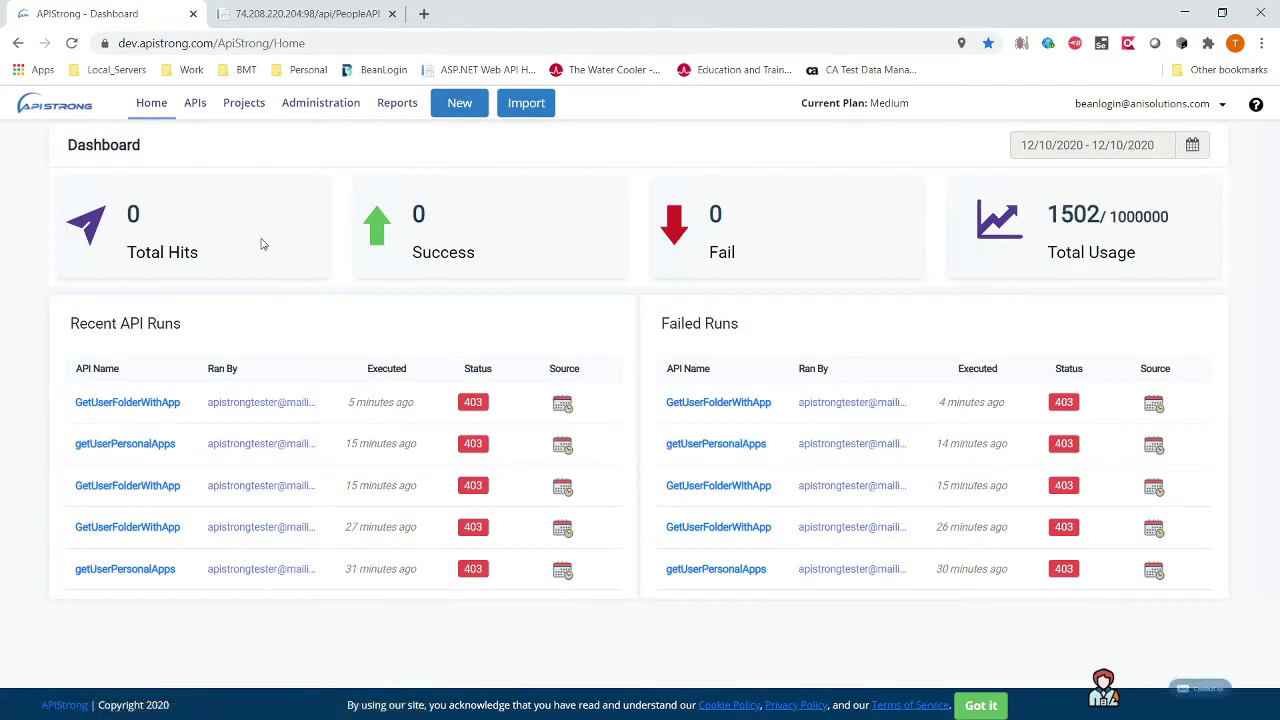
- Open the list of existing APIs and view the configuration of the GenerateAccountKey API
{"action": "left_click", "coordinate": [190, 104]}
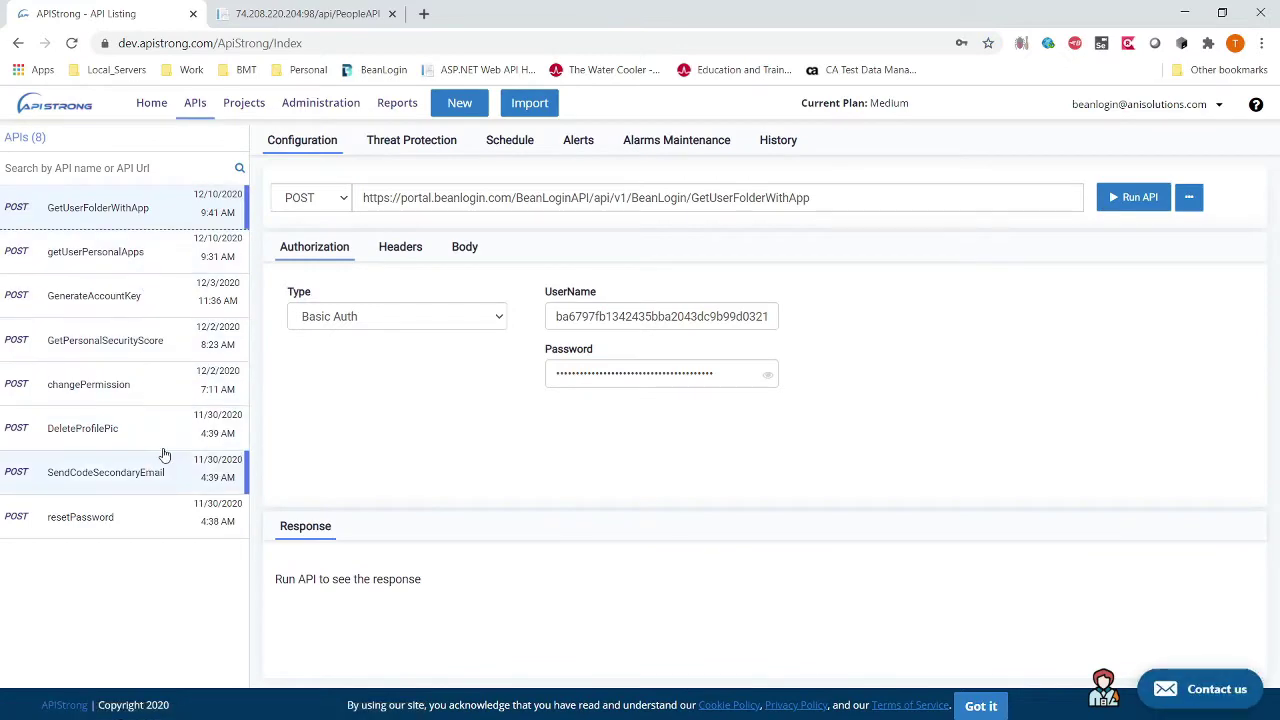
{"action": "left_click", "coordinate": [418, 143]}
{"action": "left_click", "coordinate": [175, 305]}
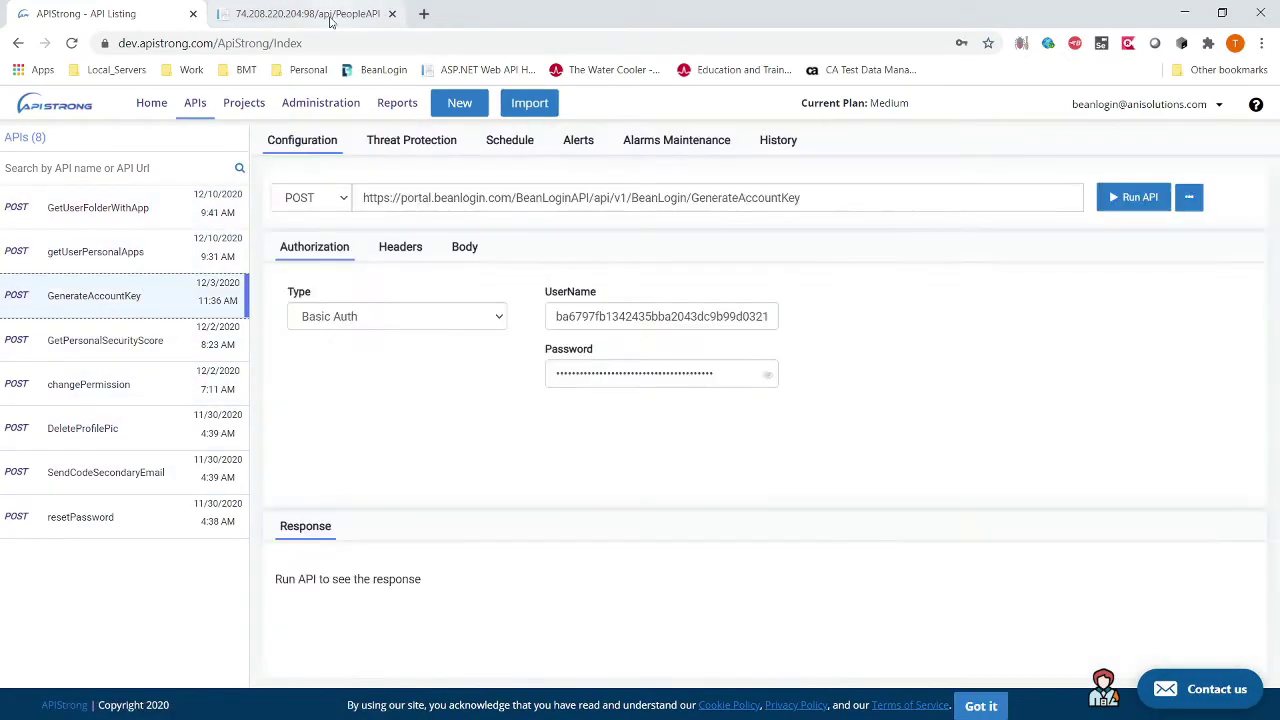
- Copy the PeopleAPI address from its already open browser tab and look over the first XML person record
{"action": "left_click", "coordinate": [335, 14]}
{"action": "left_click", "coordinate": [345, 42]}
{"action": "key", "text": "ctrl+c"}
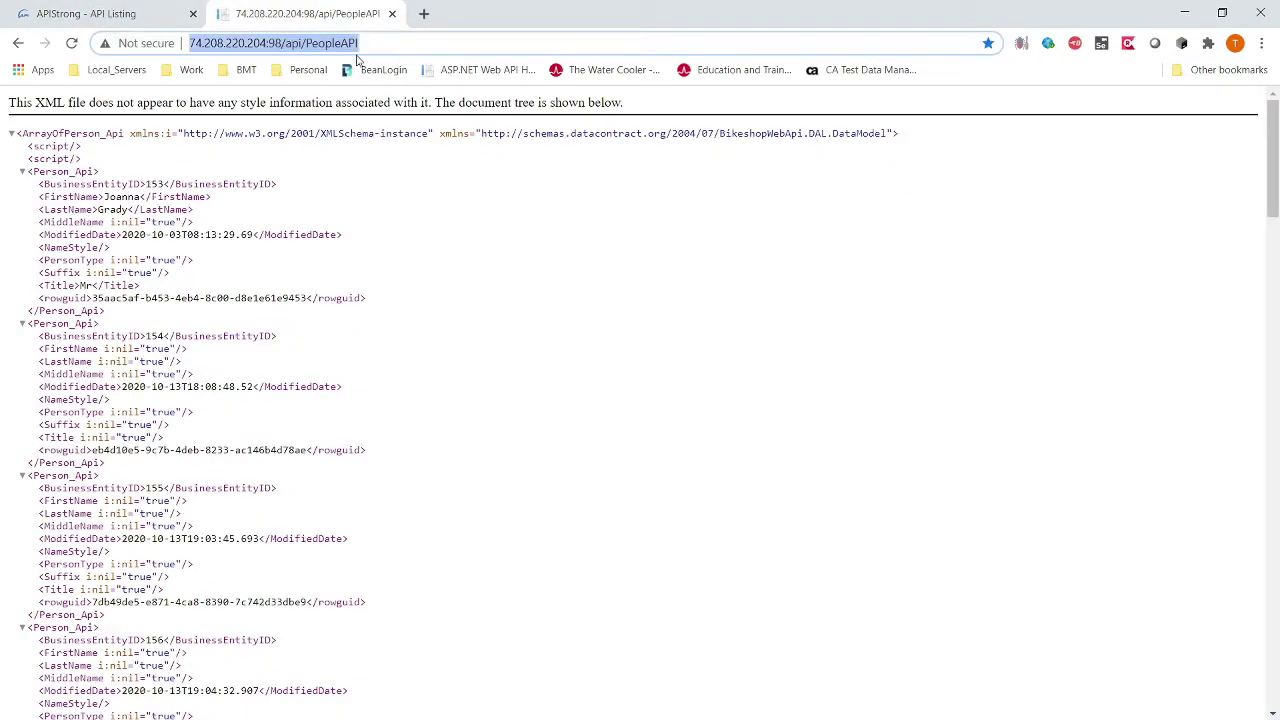
{"action": "scroll", "coordinate": [241, 262], "scroll_direction": "down", "scroll_amount": 5}
{"action": "scroll", "coordinate": [500, 350], "scroll_direction": "up", "scroll_amount": 5}
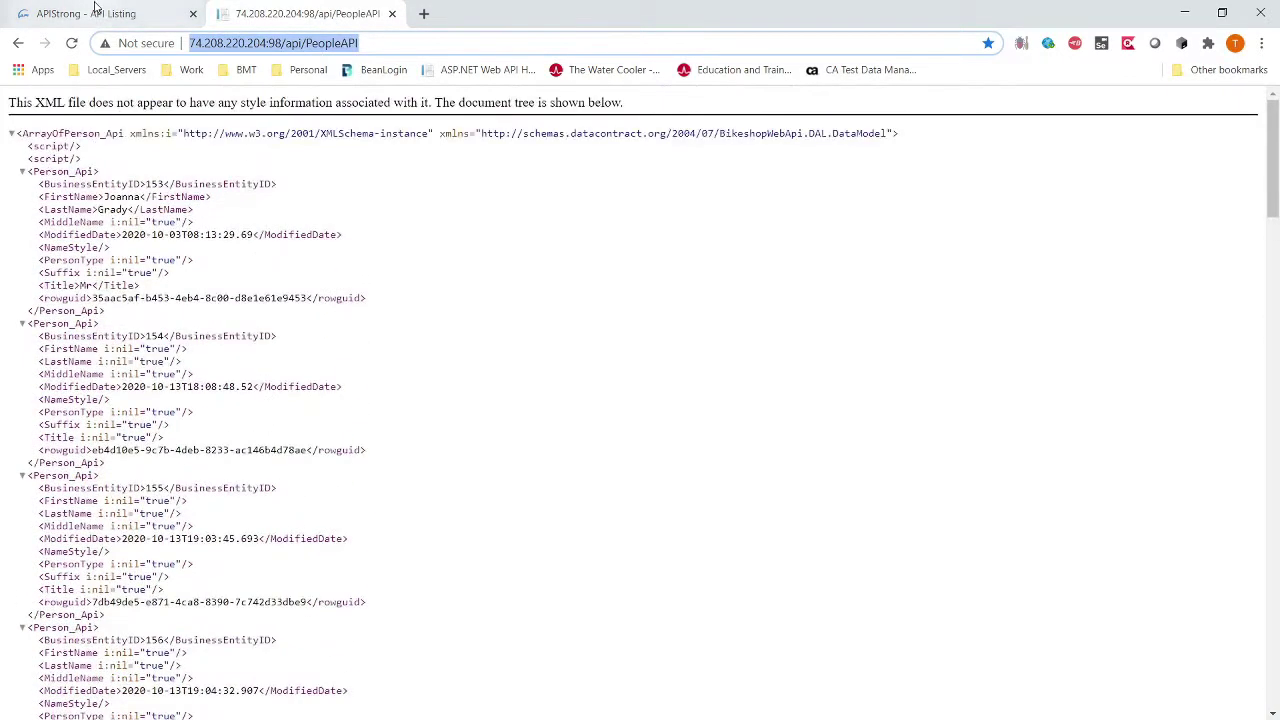
{"action": "left_click_drag", "start_coordinate": [36, 182], "coordinate": [353, 312]}
{"action": "left_click", "coordinate": [298, 293]}
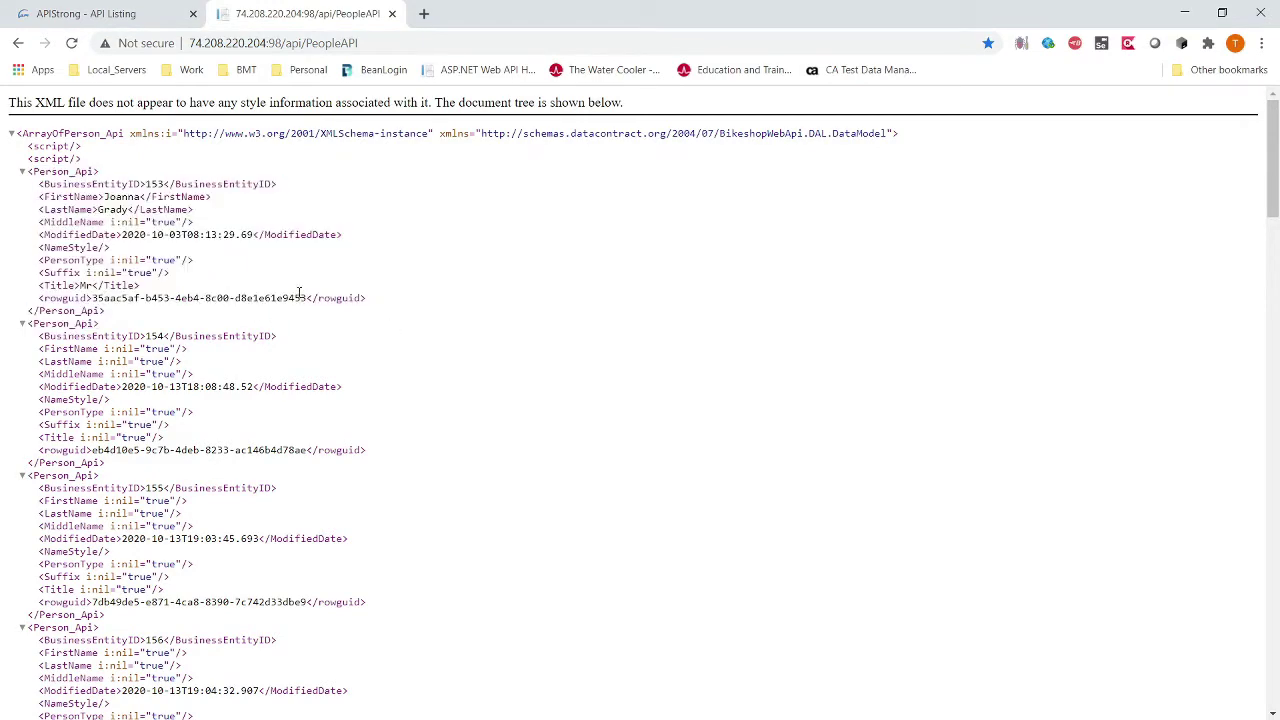
- Back in APIStrong, create a new project named "demo" with the description "Demo project"
{"action": "left_click", "coordinate": [150, 14]}
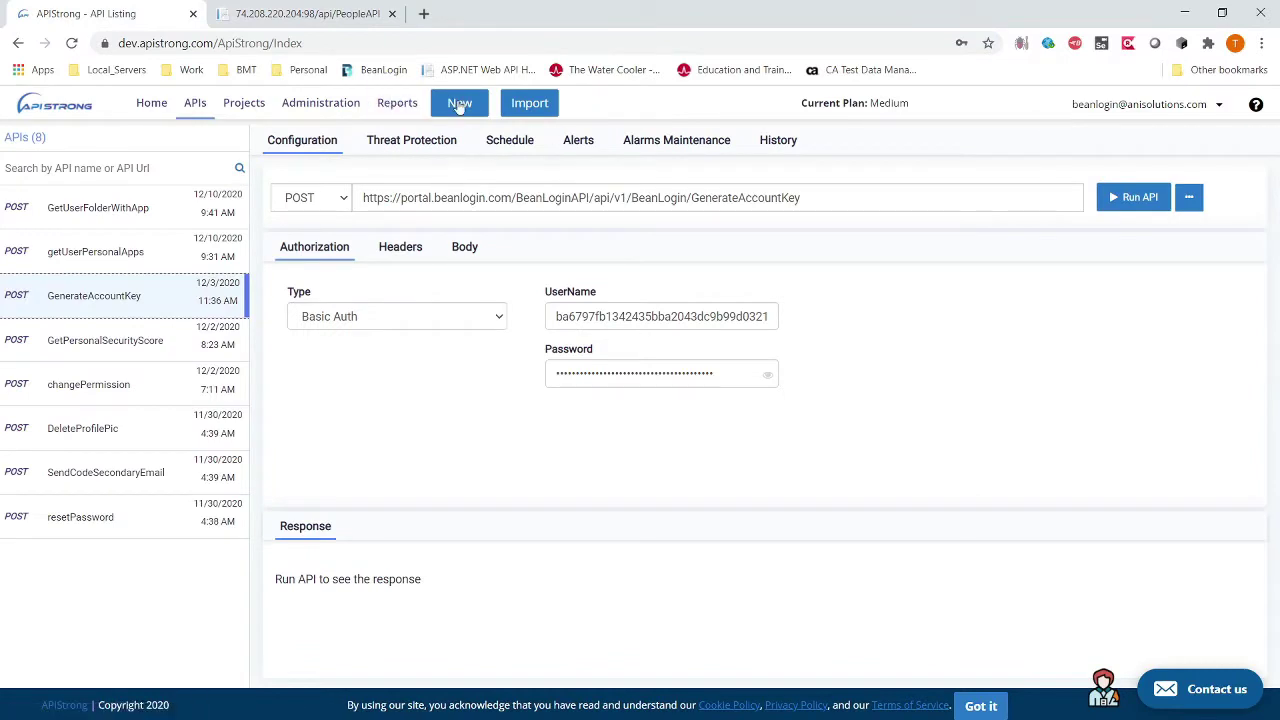
{"action": "left_click", "coordinate": [245, 106]}
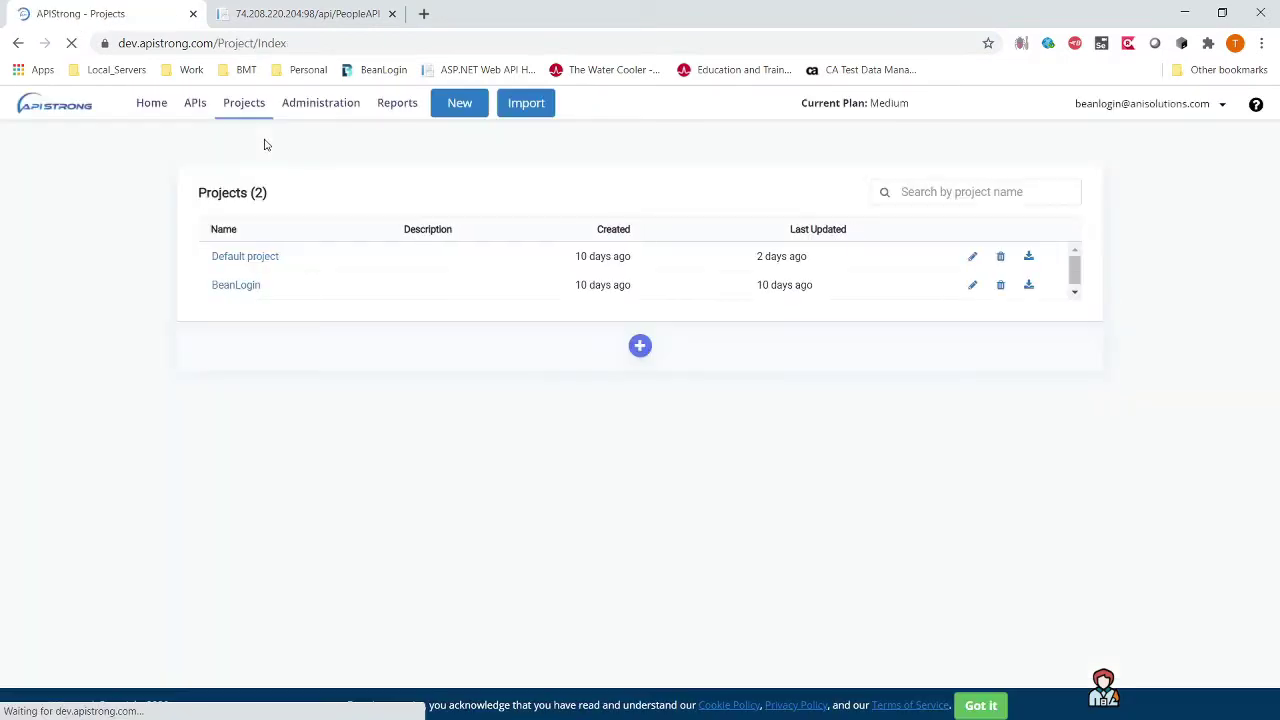
{"action": "left_click", "coordinate": [639, 346]}
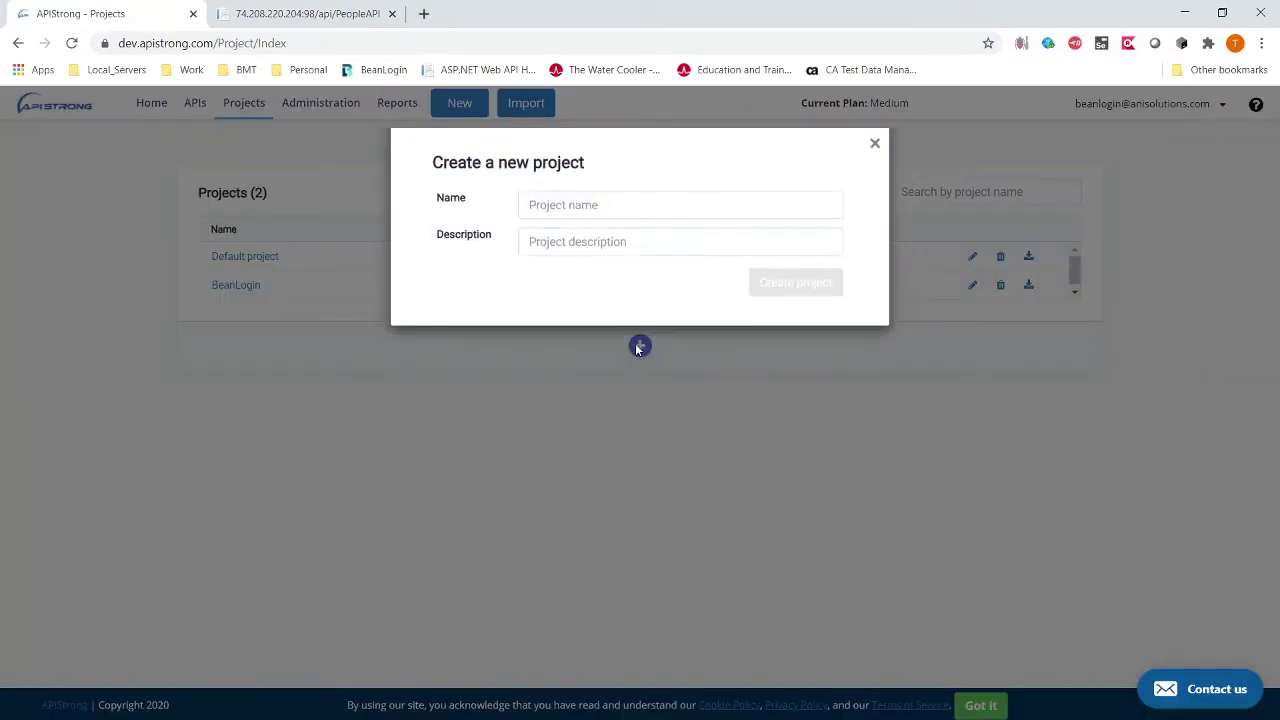
{"action": "type", "text": "demo"}
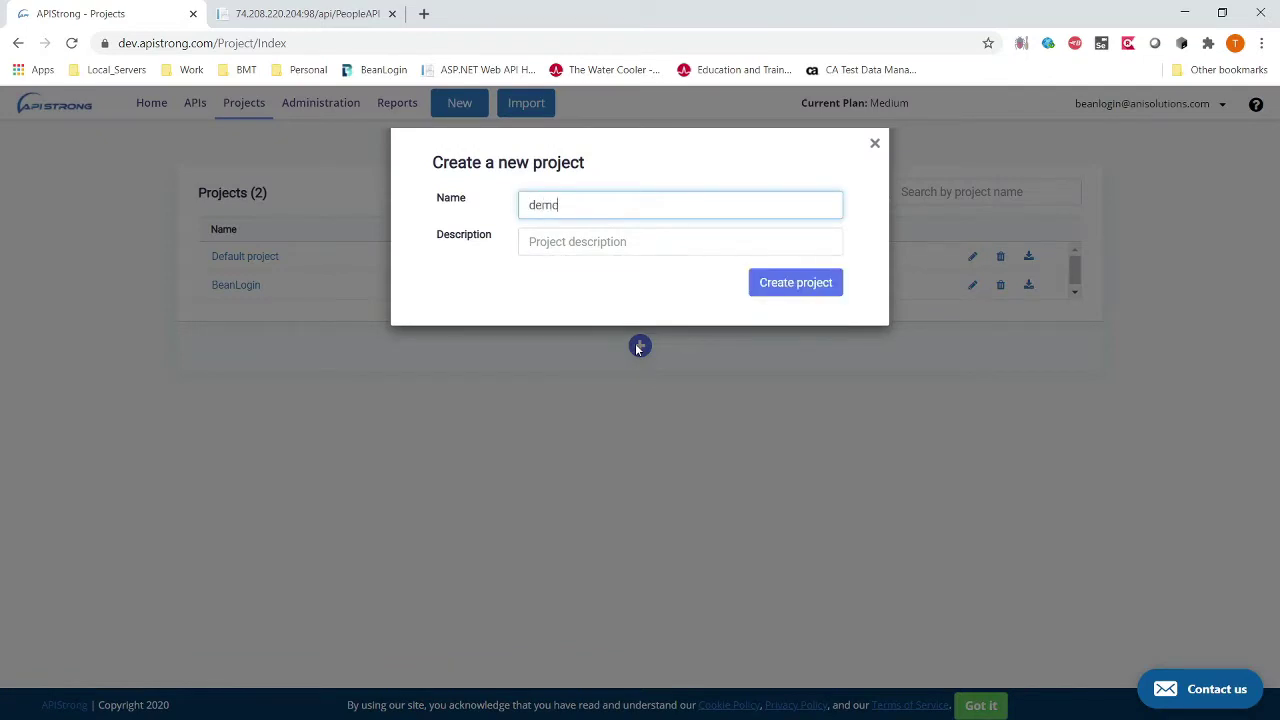
{"action": "key", "text": "Tab"}
{"action": "type", "text": "Demo p"}
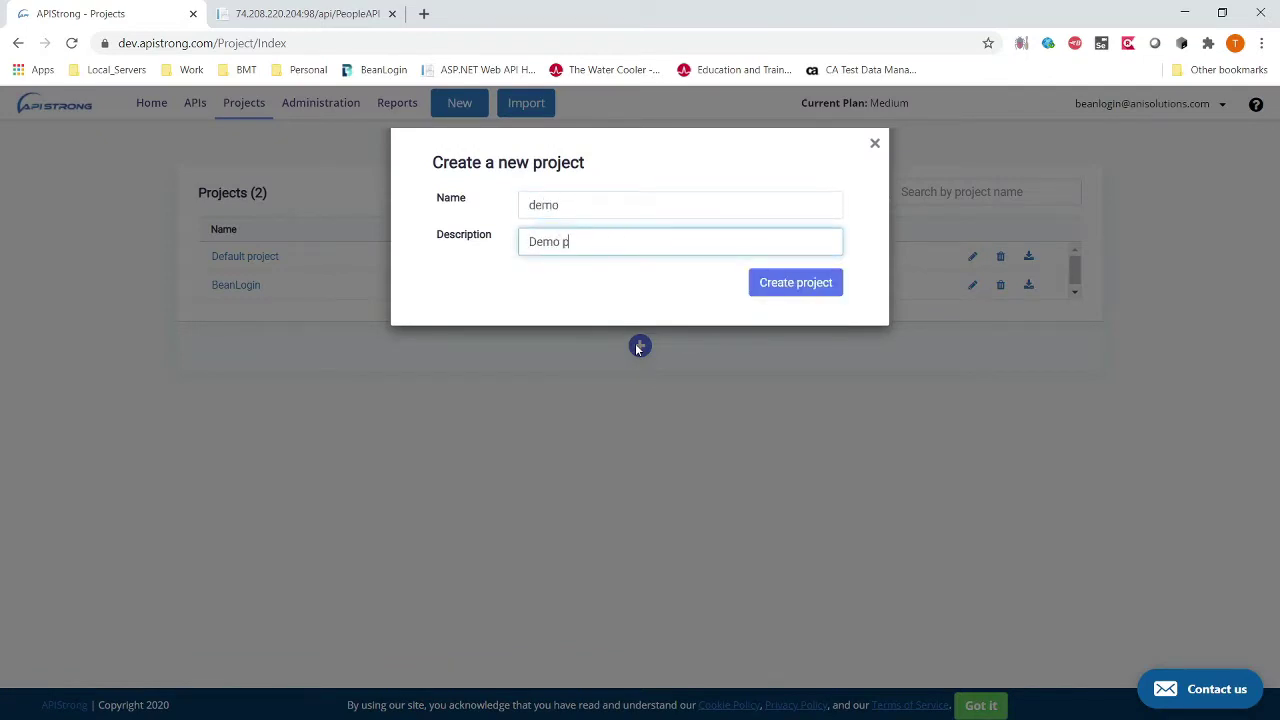
{"action": "type", "text": "roject"}
{"action": "key", "text": "Return"}
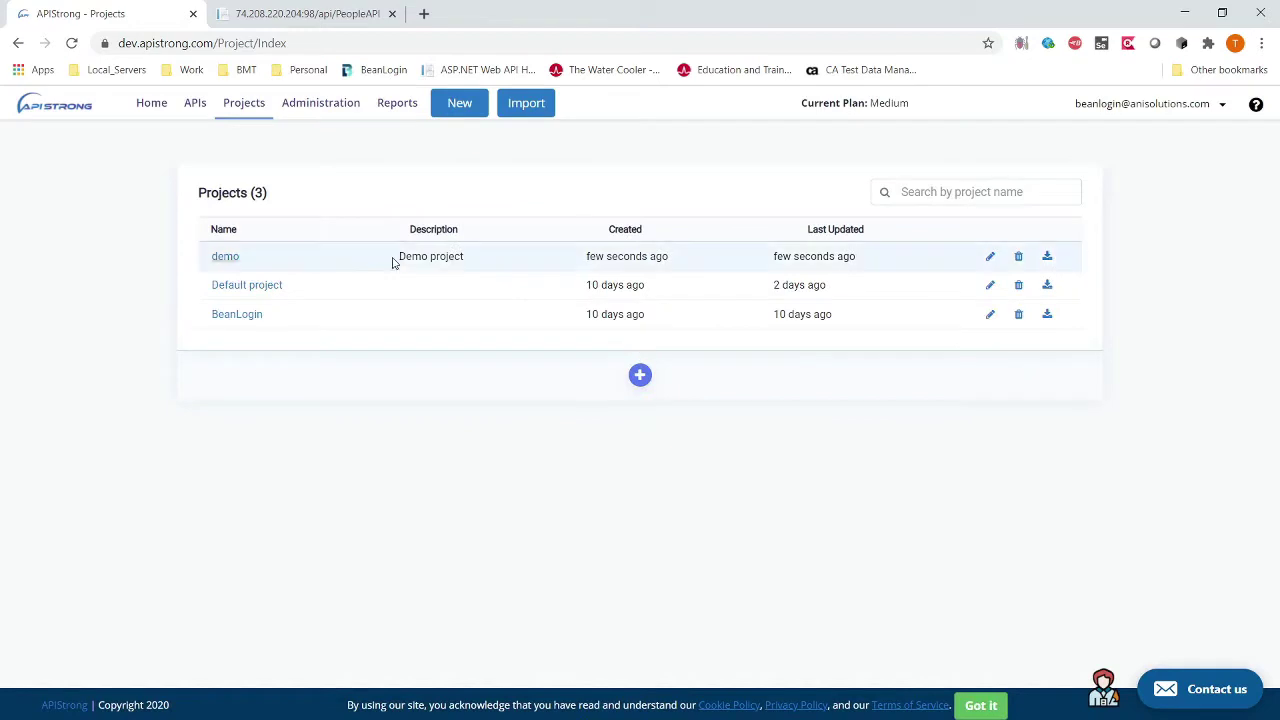
{"action": "left_click", "coordinate": [459, 103]}
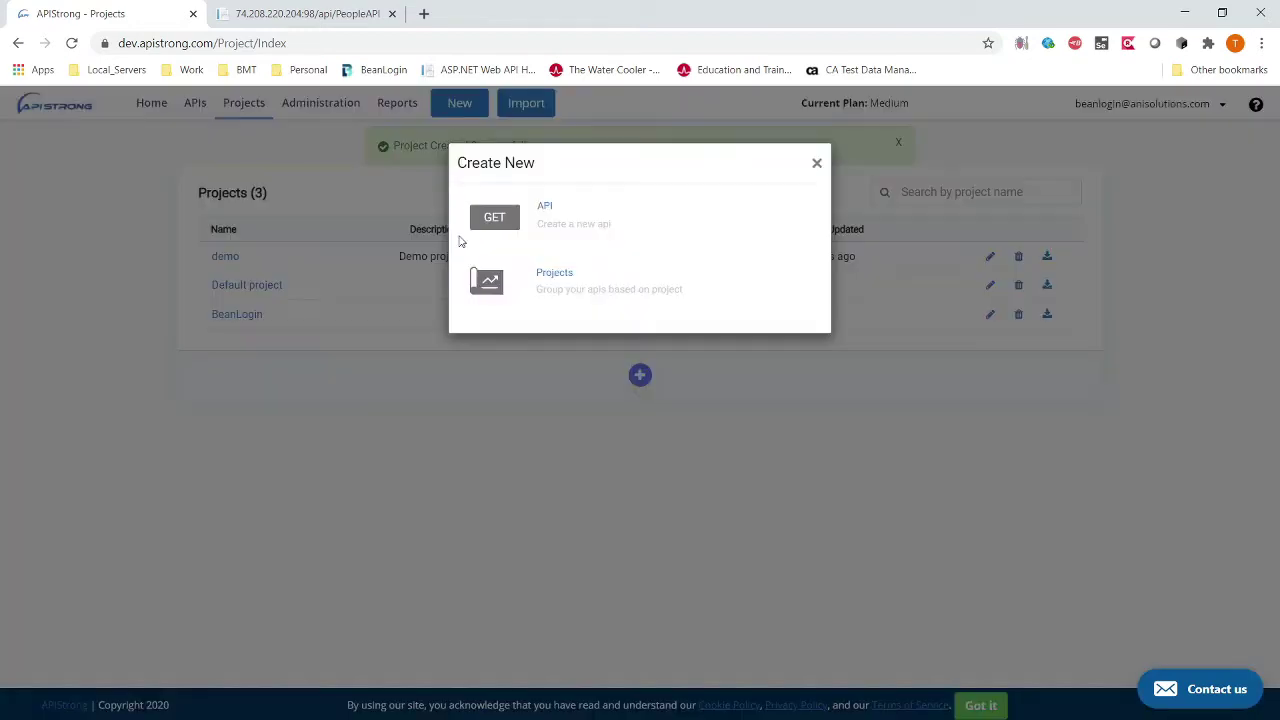
{"action": "left_click", "coordinate": [545, 209]}
{"action": "left_click", "coordinate": [523, 195]}
{"action": "key", "text": "ctrl+v"}
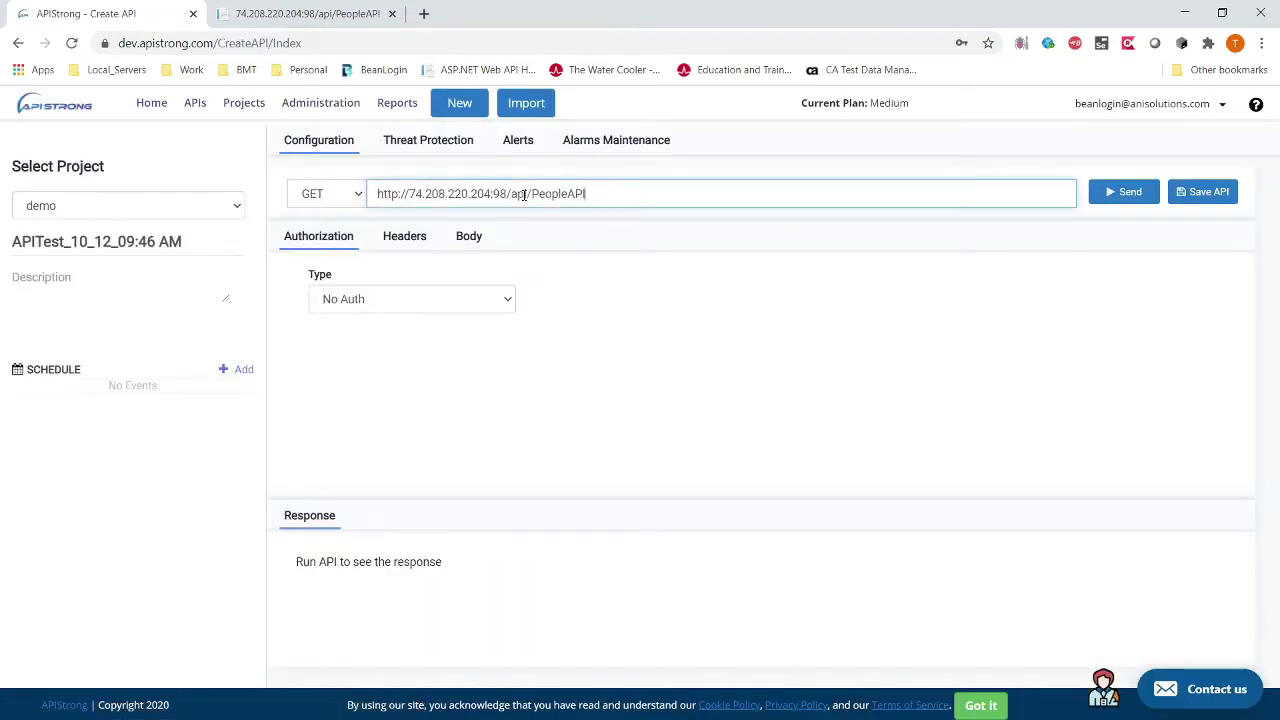
{"action": "left_click", "coordinate": [1130, 192]}
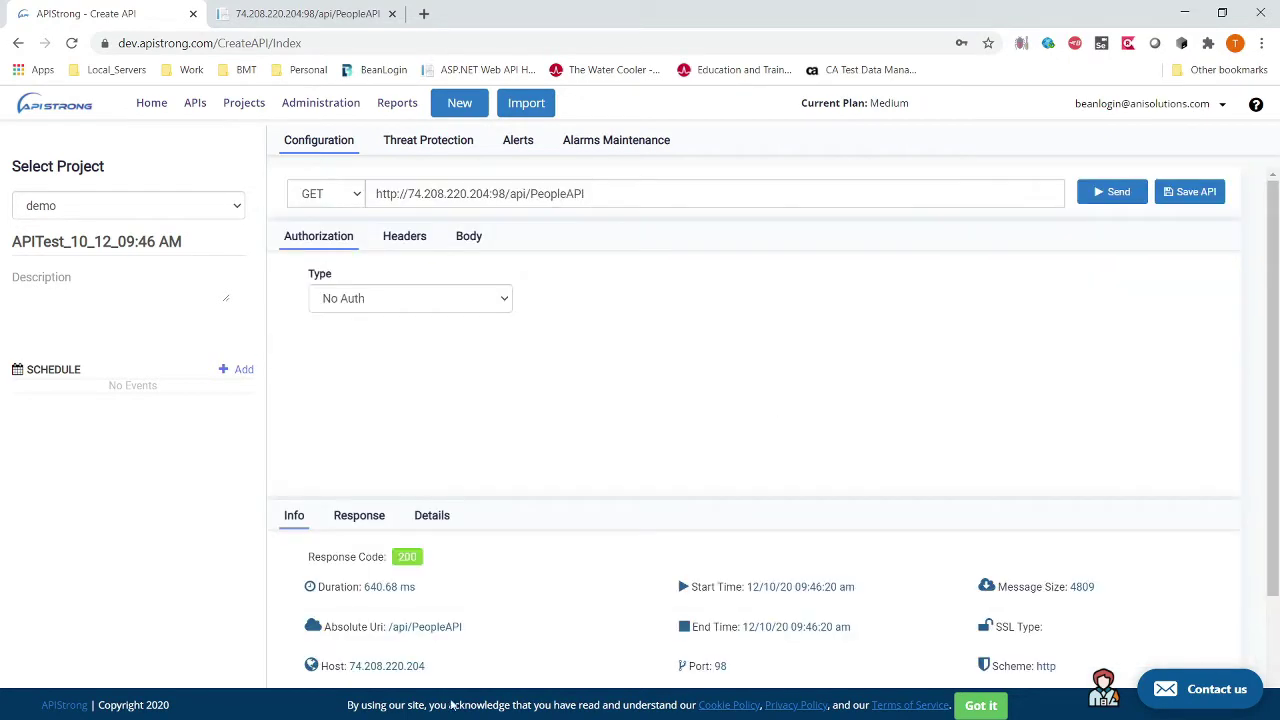
- Review the request's response information and examine the response body in beautified format
{"action": "scroll", "coordinate": [548, 642], "scroll_direction": "down", "scroll_amount": 2}
{"action": "scroll", "coordinate": [548, 642], "scroll_direction": "down", "scroll_amount": 1}
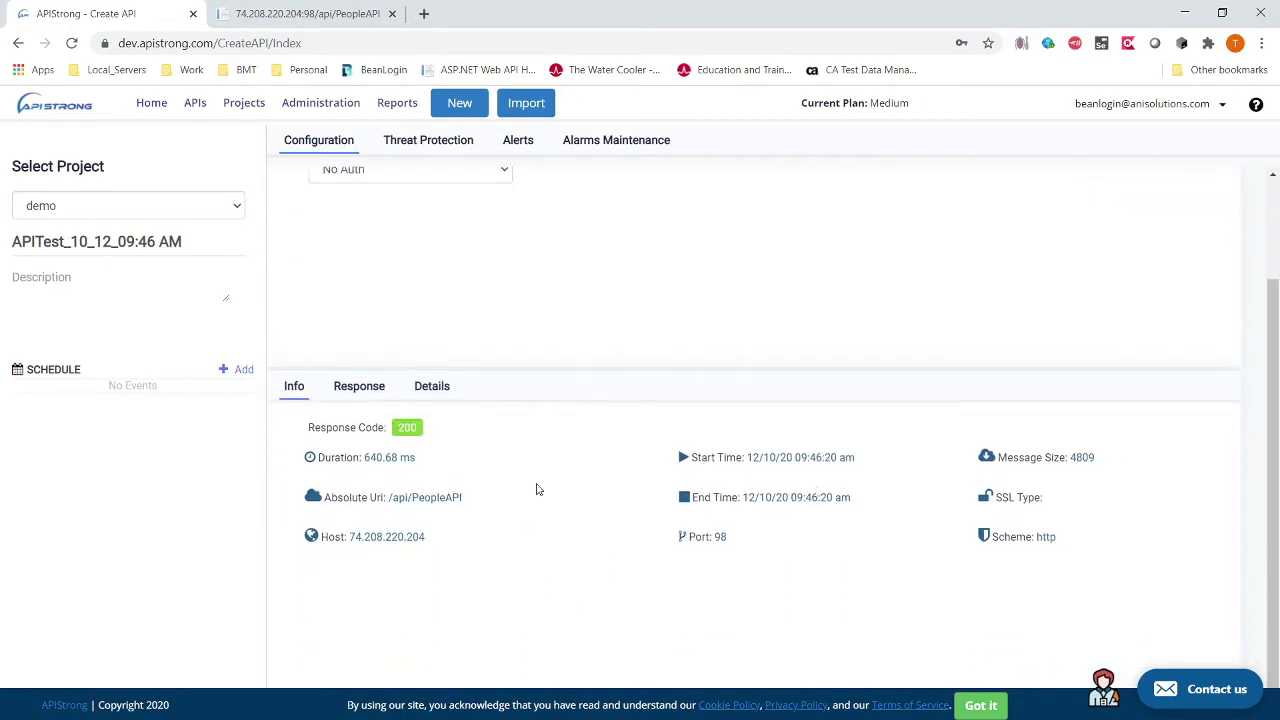
{"action": "left_click", "coordinate": [359, 388]}
{"action": "left_click", "coordinate": [315, 474]}
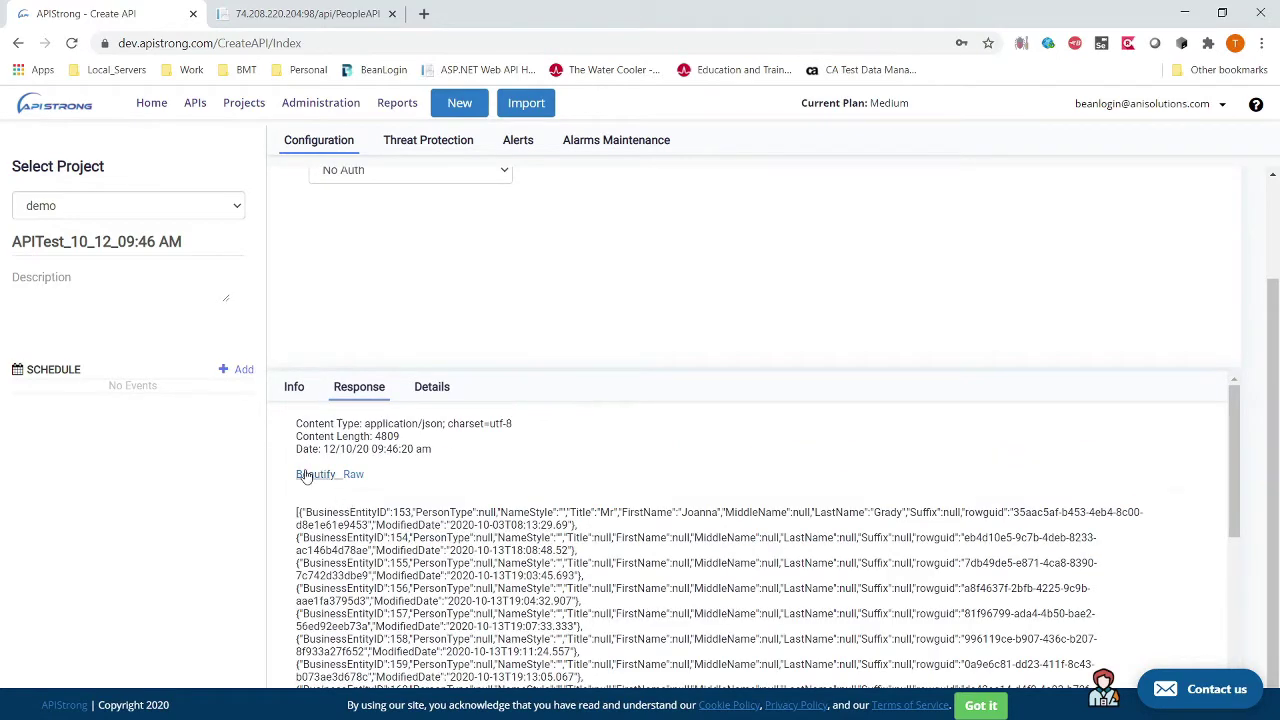
{"action": "scroll", "coordinate": [608, 491], "scroll_direction": "down", "scroll_amount": 3}
{"action": "scroll", "coordinate": [619, 513], "scroll_direction": "up", "scroll_amount": 3}
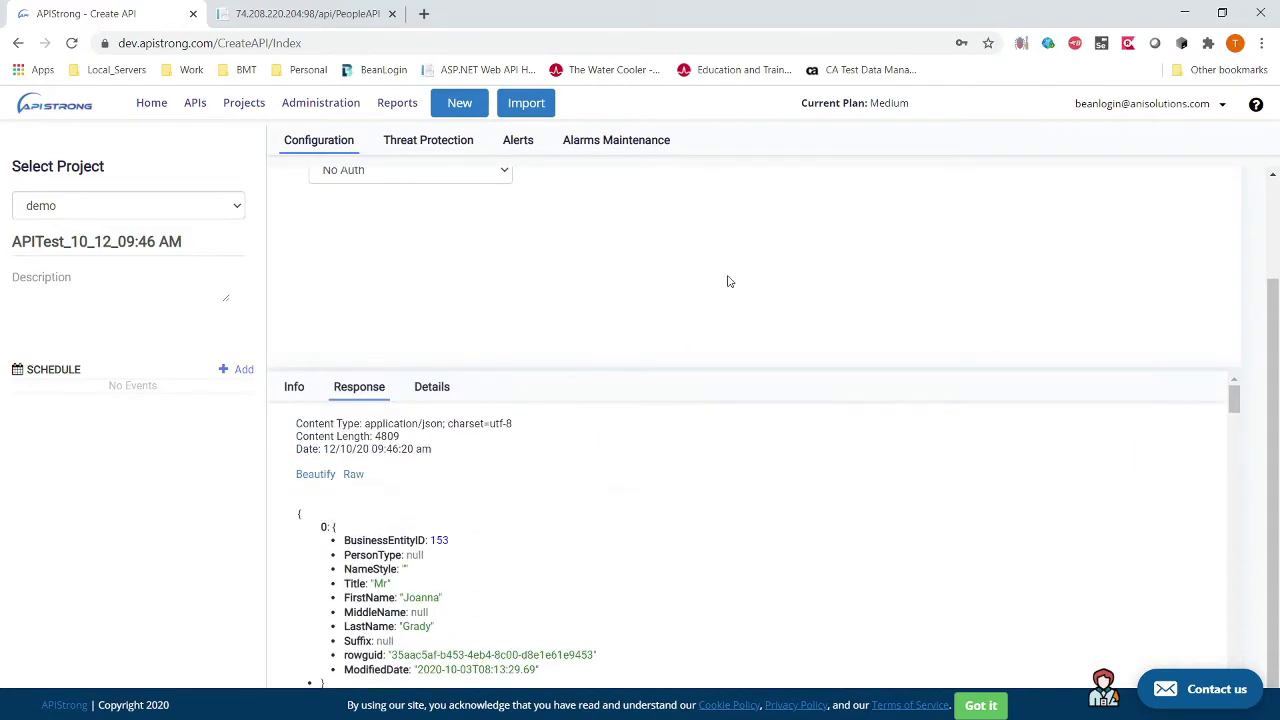
{"action": "scroll", "coordinate": [726, 280], "scroll_direction": "up", "scroll_amount": 2}
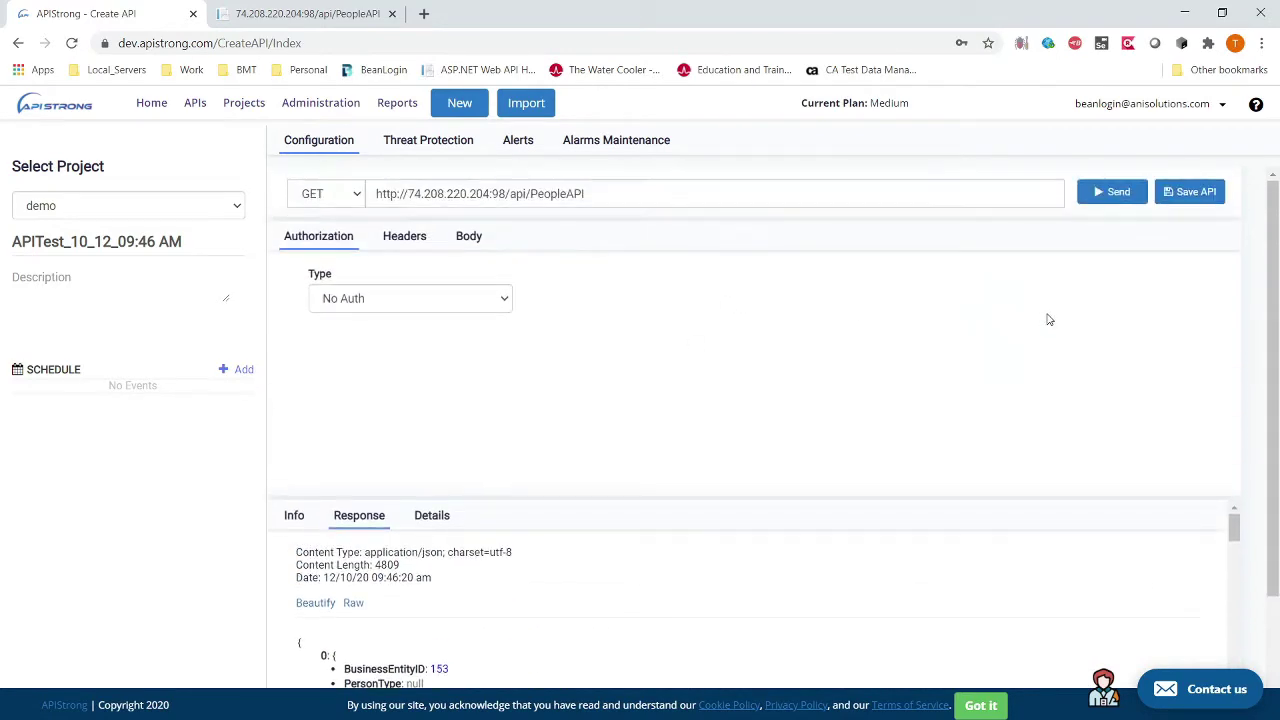
- Save the new API and copy its gateway exposed URL from the threat protection settings
{"action": "left_click", "coordinate": [1206, 193]}
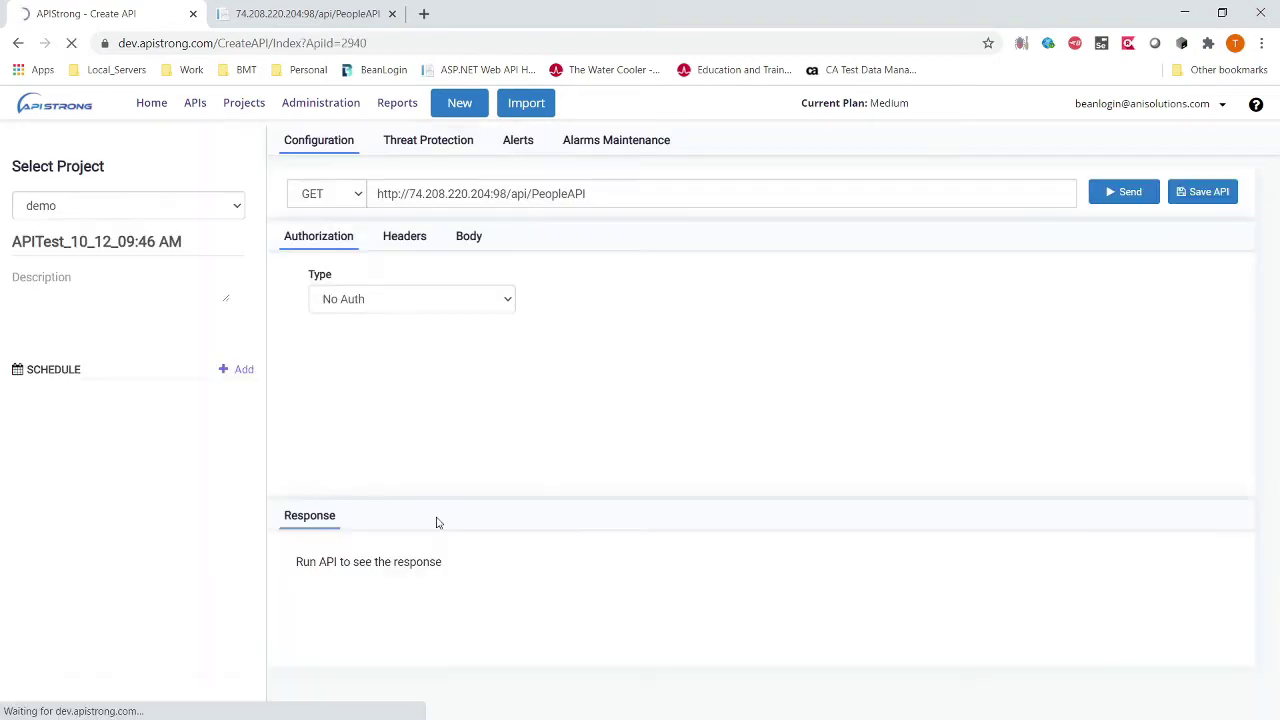
{"action": "left_click", "coordinate": [446, 150]}
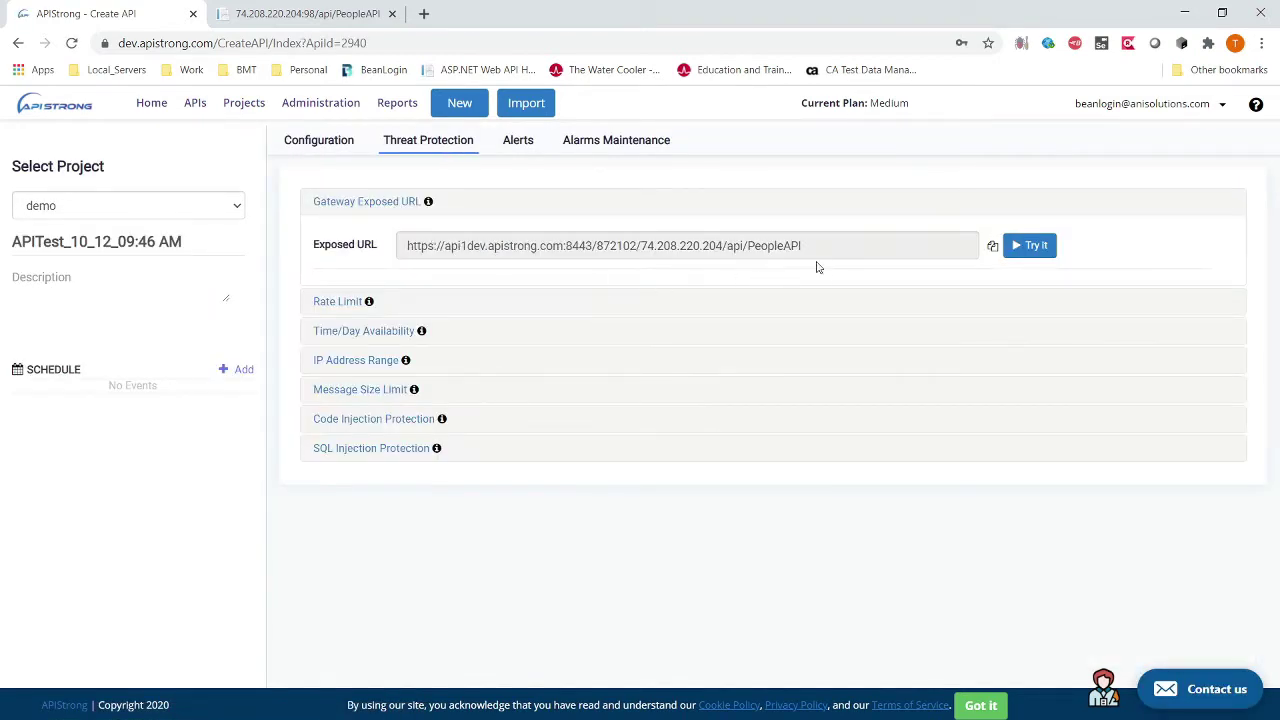
{"action": "left_click_drag", "start_coordinate": [828, 248], "coordinate": [398, 258]}
{"action": "key", "text": "ctrl+c"}
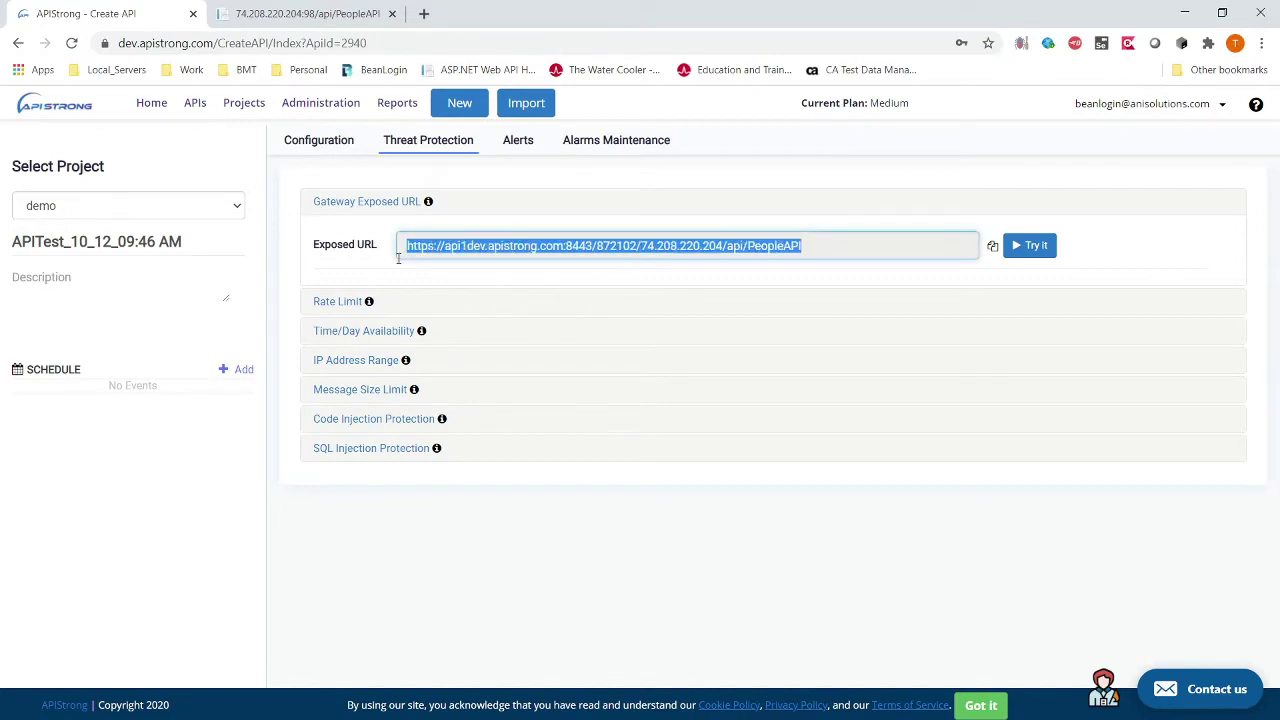
- Load the copied gateway URL in a new browser tab, proceeding past the privacy warning, and review the returned data and metrics
{"action": "left_click", "coordinate": [423, 13]}
{"action": "key", "text": "ctrl+v"}
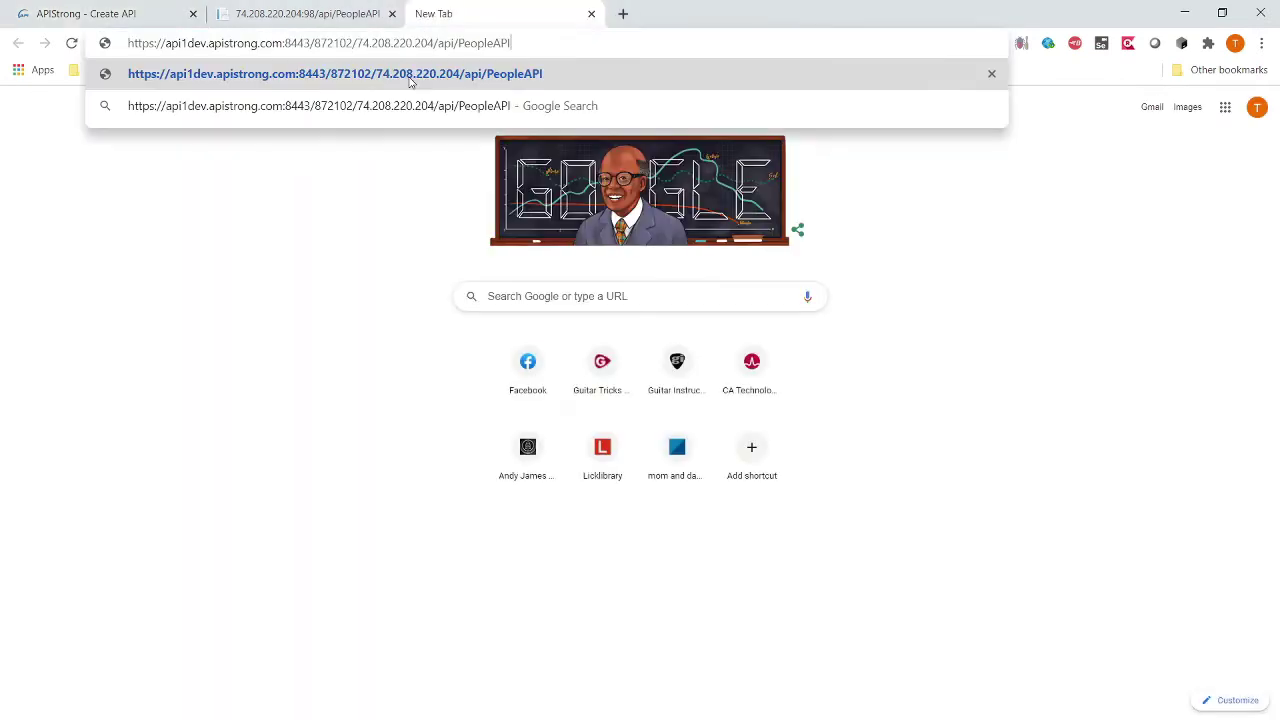
{"action": "key", "text": "Return"}
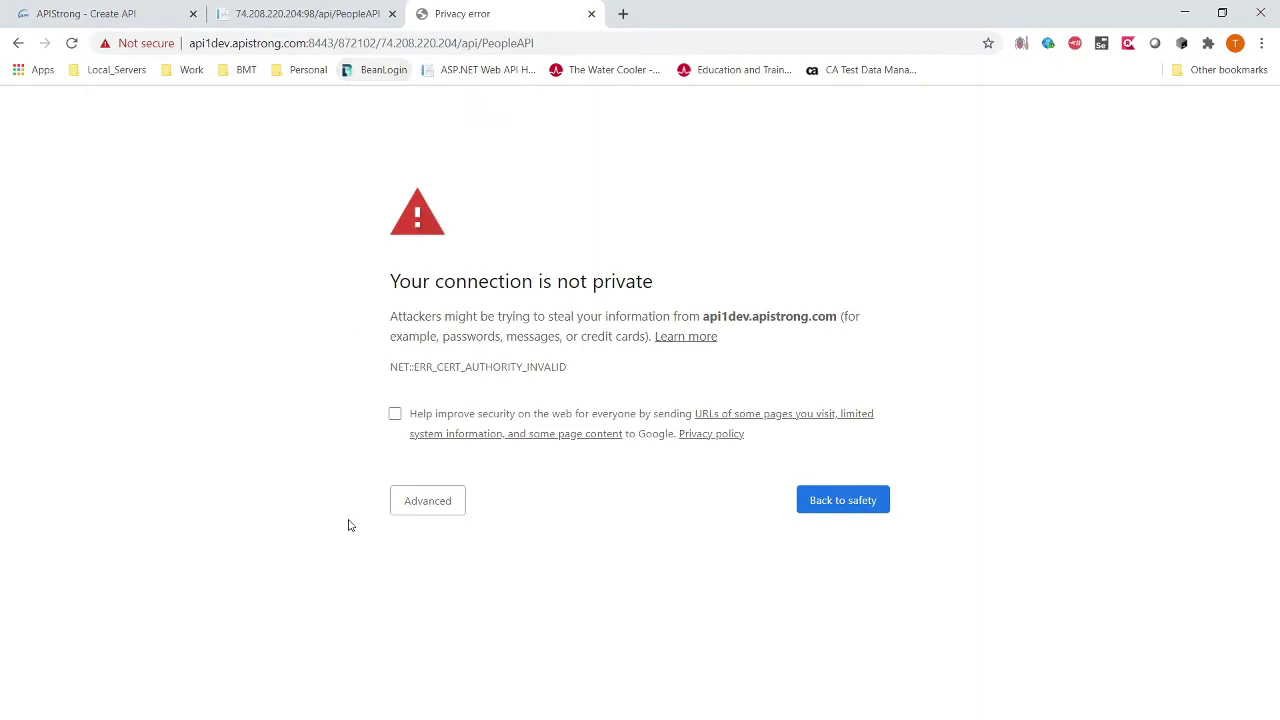
{"action": "left_click", "coordinate": [434, 512]}
{"action": "left_click", "coordinate": [564, 628]}
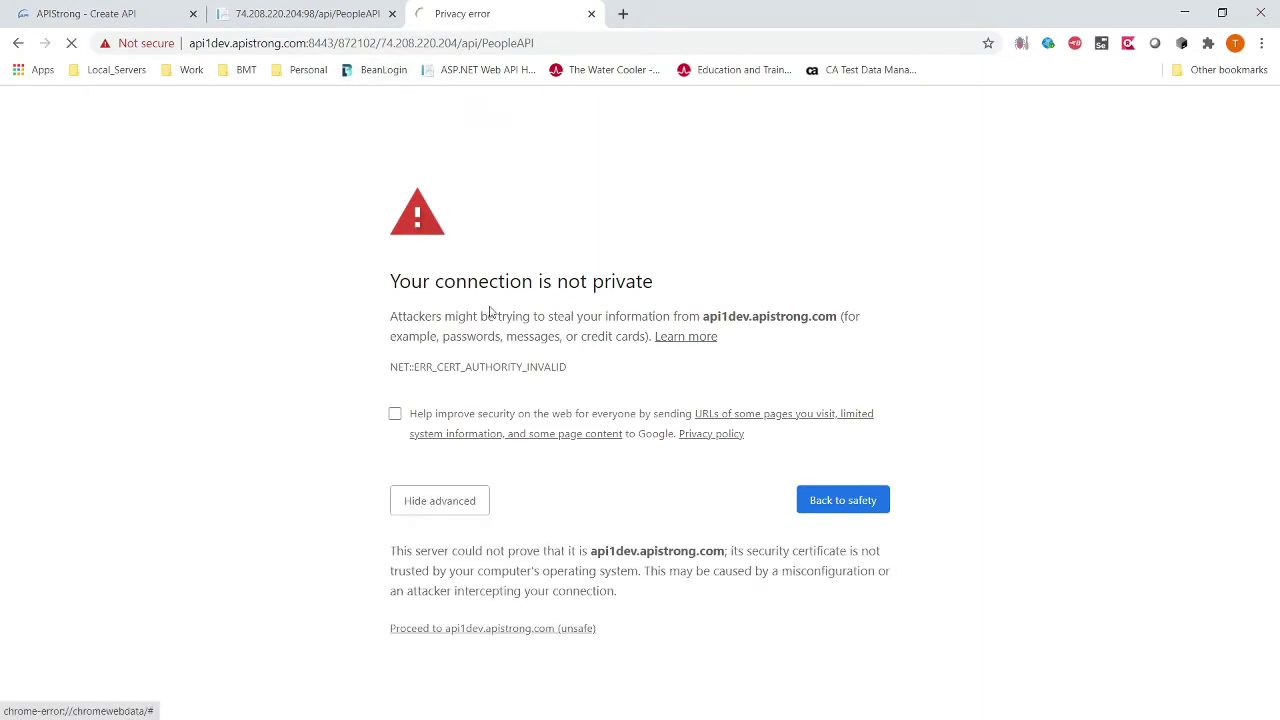
{"action": "scroll", "coordinate": [350, 510], "scroll_direction": "down", "scroll_amount": 3}
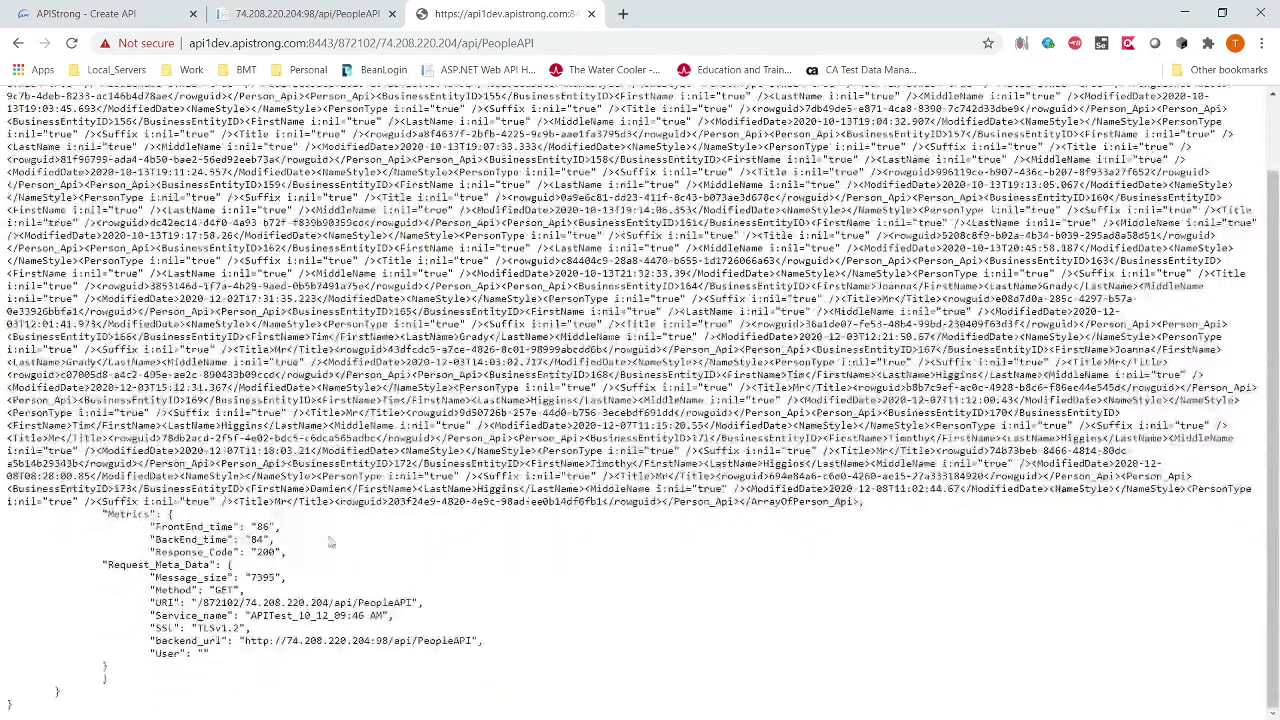
{"action": "scroll", "coordinate": [400, 398], "scroll_direction": "up", "scroll_amount": 3}
{"action": "scroll", "coordinate": [403, 398], "scroll_direction": "down", "scroll_amount": 3}
{"action": "scroll", "coordinate": [404, 398], "scroll_direction": "up", "scroll_amount": 3}
- Revisit the direct PeopleAPI output, close its browser tab and return to the API's threat protection settings
{"action": "left_click", "coordinate": [300, 14]}
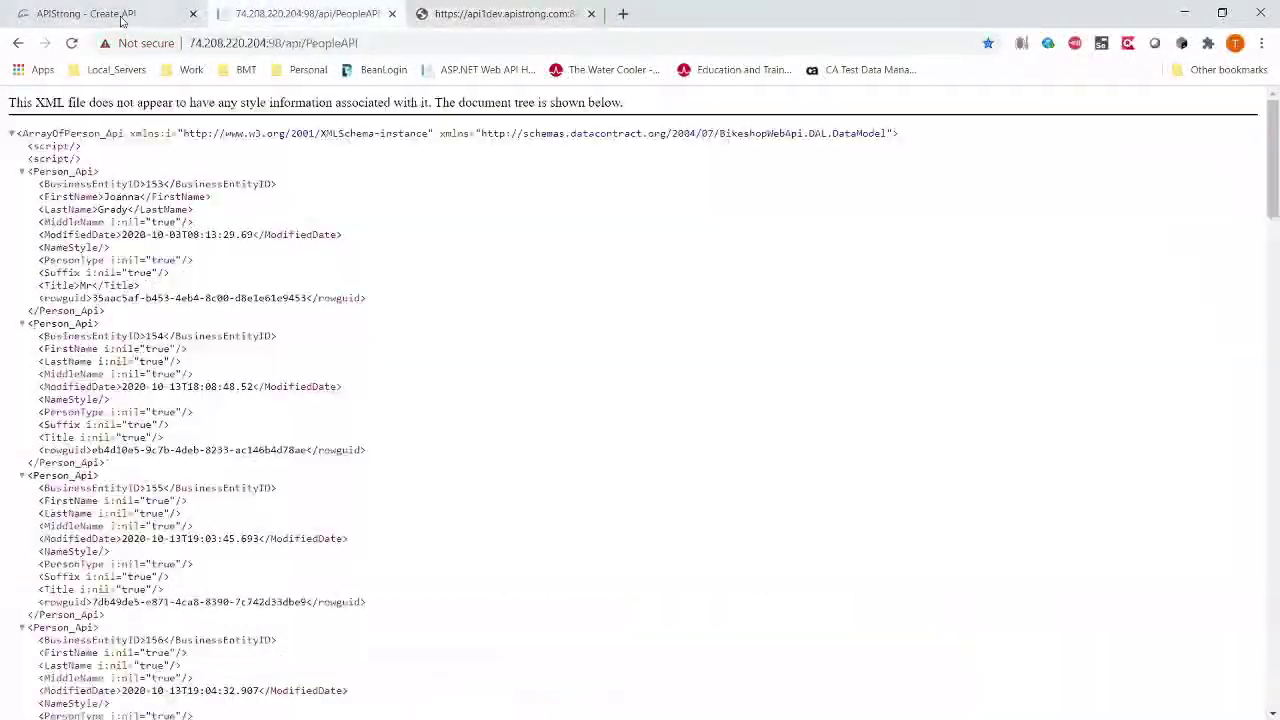
{"action": "left_click", "coordinate": [120, 14]}
{"action": "left_click", "coordinate": [391, 14]}
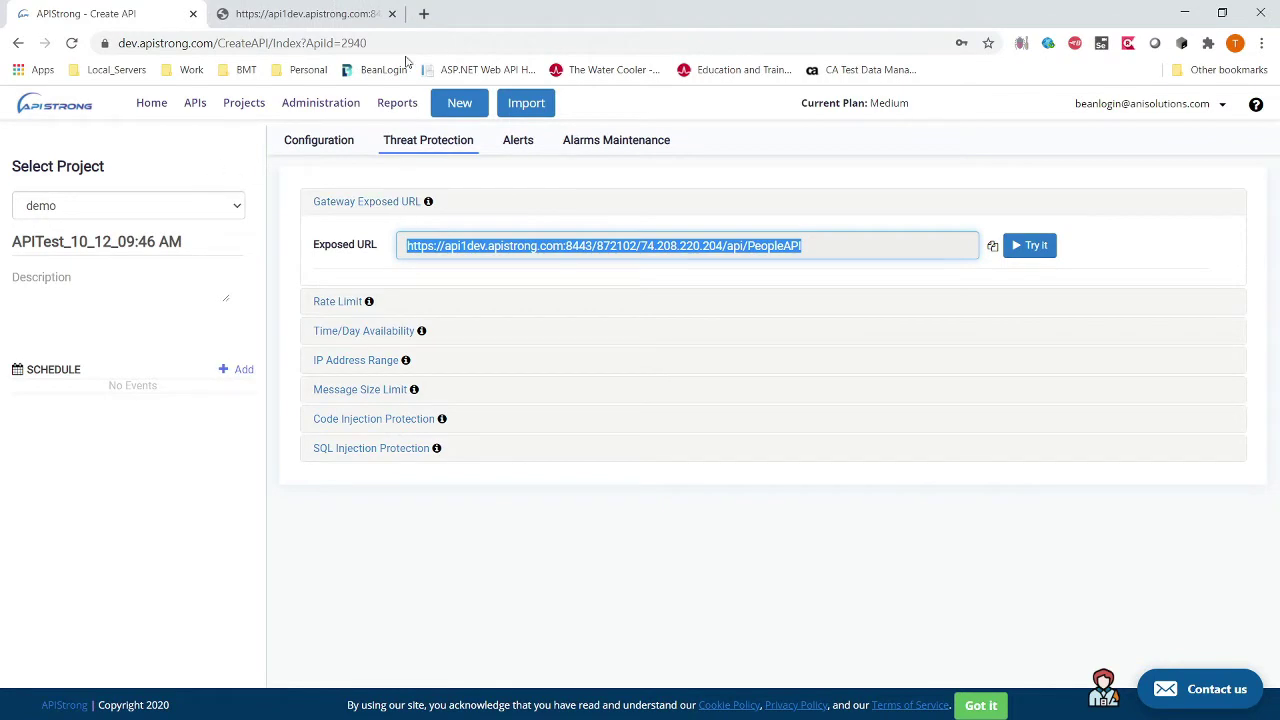
- Search Google for "what is my ip" in a new tab, highlight the public IP address shown, and close the tab
{"action": "left_click", "coordinate": [423, 14]}
{"action": "type", "text": "what is my"}
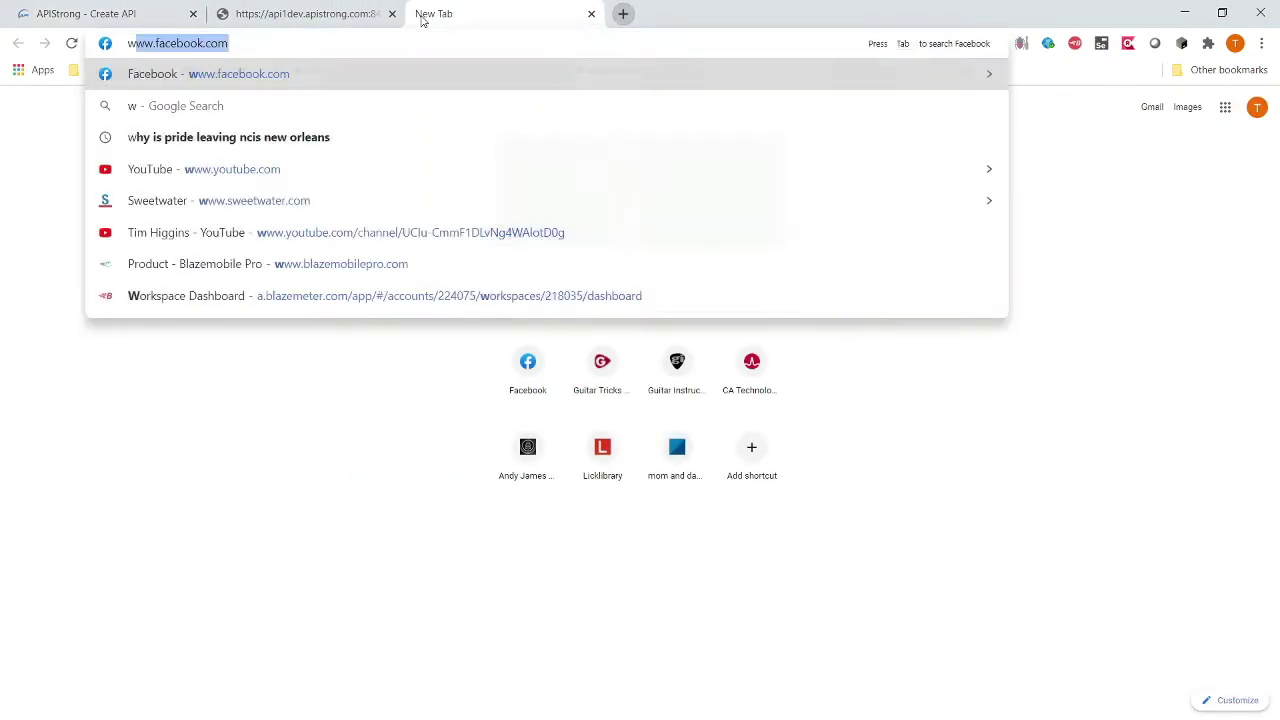
{"action": "key", "text": "Down"}
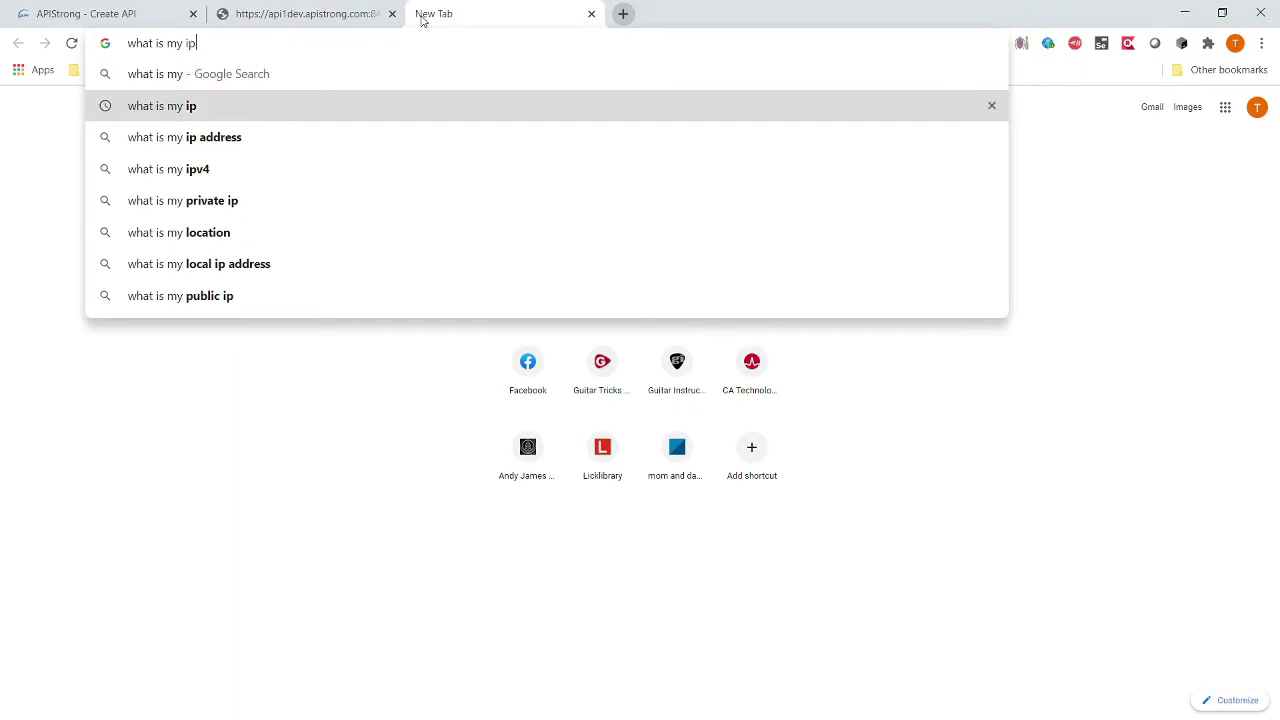
{"action": "key", "text": "Return"}
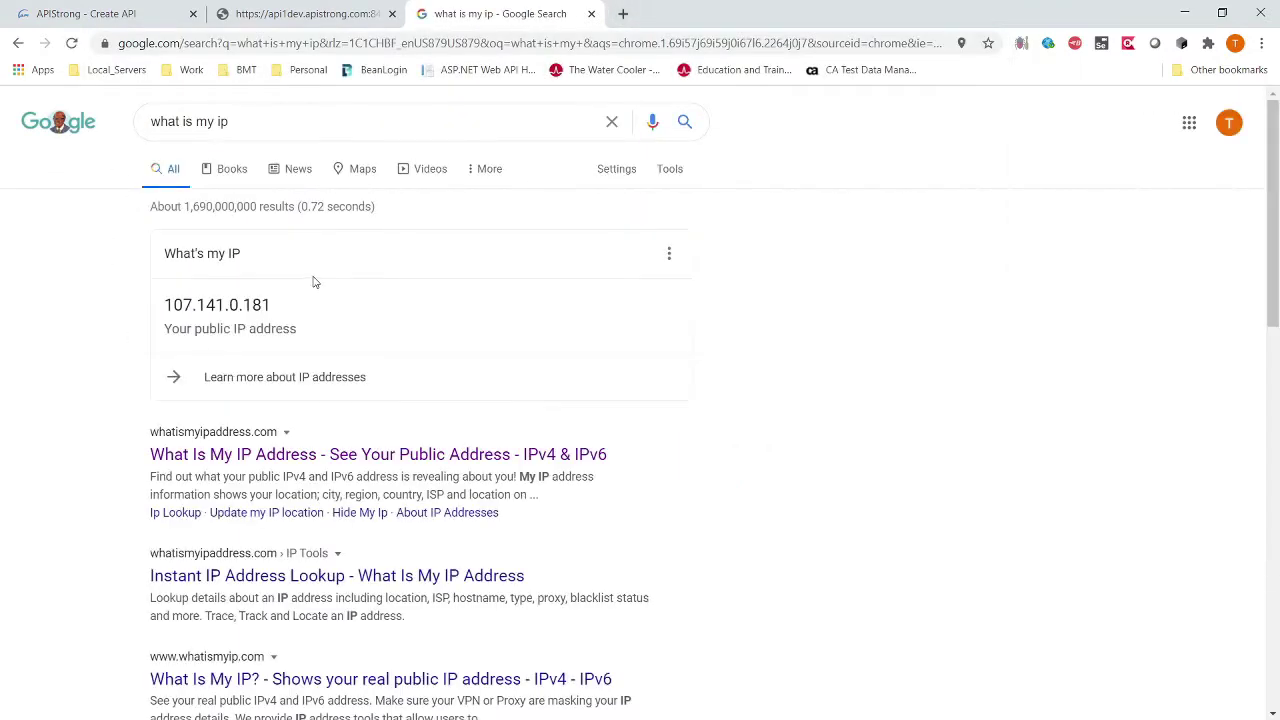
{"action": "left_click_drag", "start_coordinate": [288, 318], "coordinate": [164, 316]}
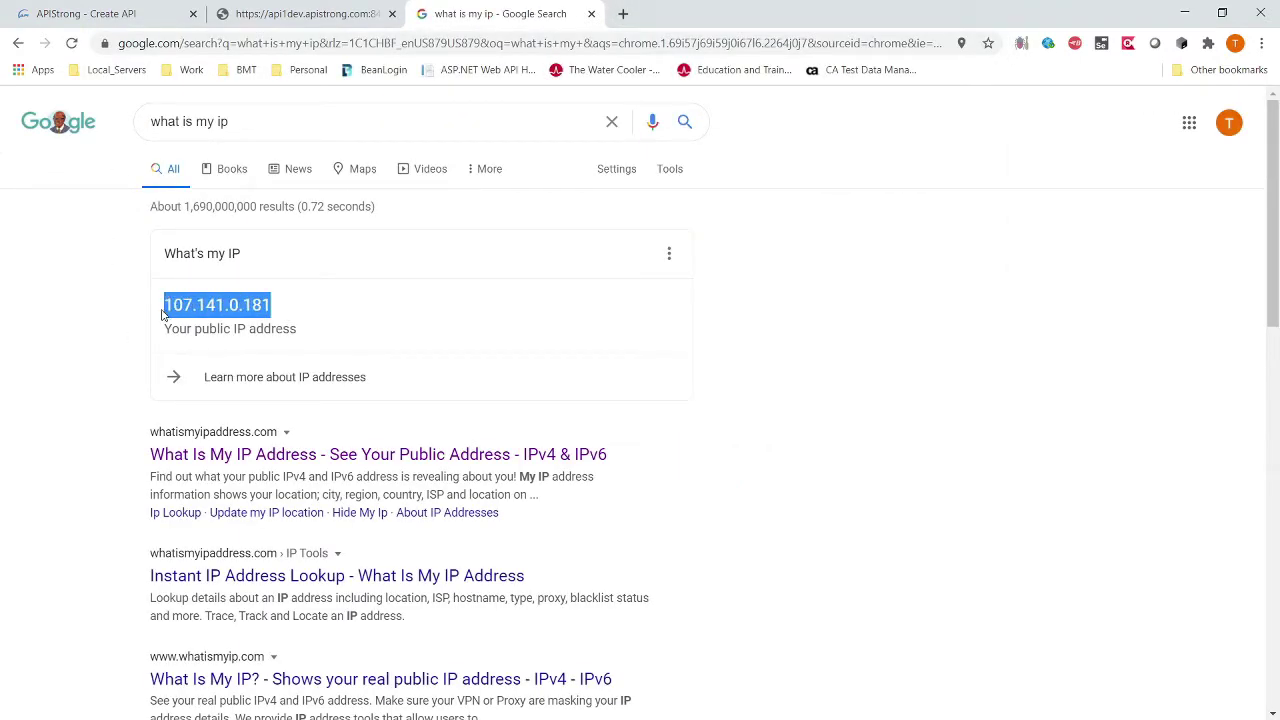
{"action": "key", "text": "alt+Tab"}
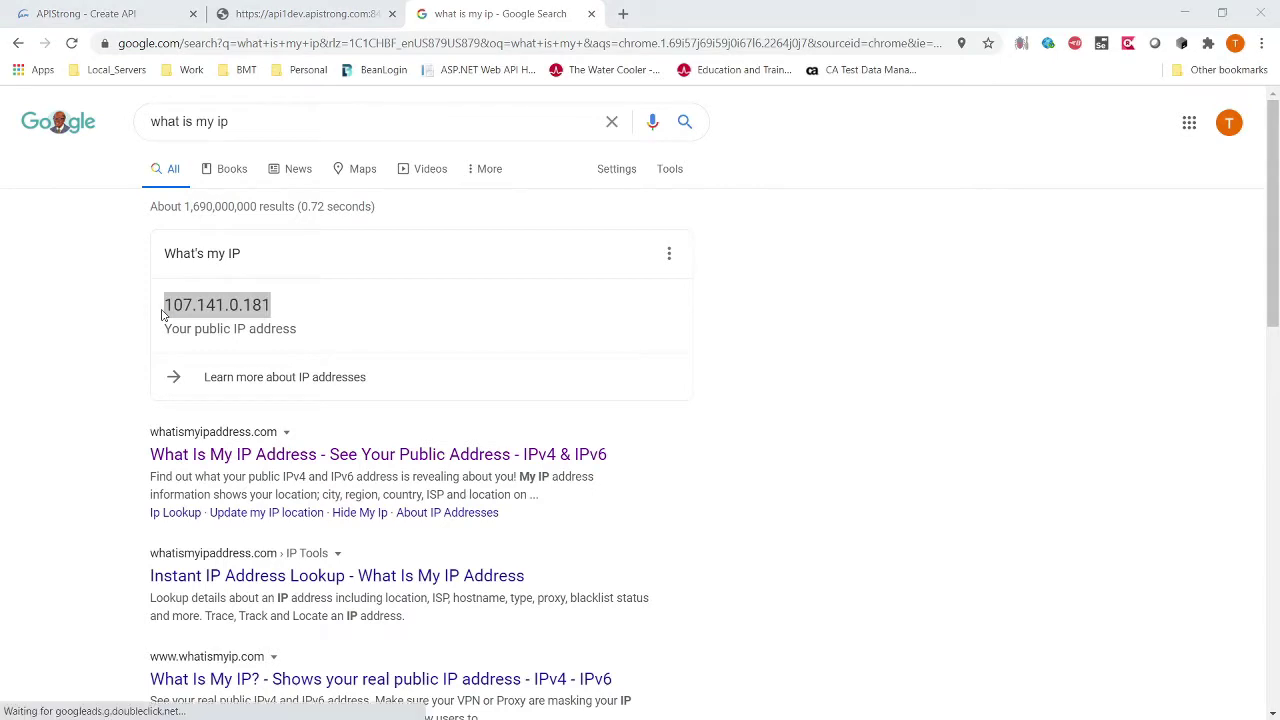
{"action": "left_click_drag", "start_coordinate": [0, 250], "coordinate": [0, 252]}
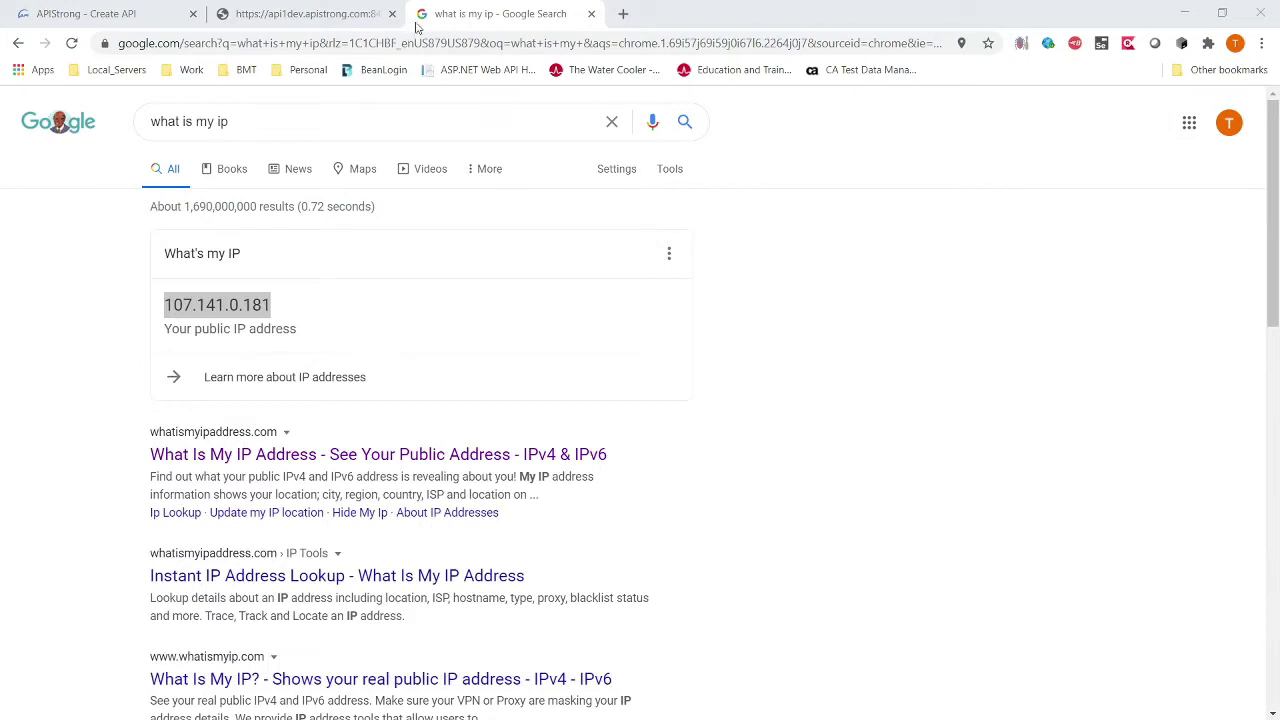
{"action": "left_click", "coordinate": [591, 13]}
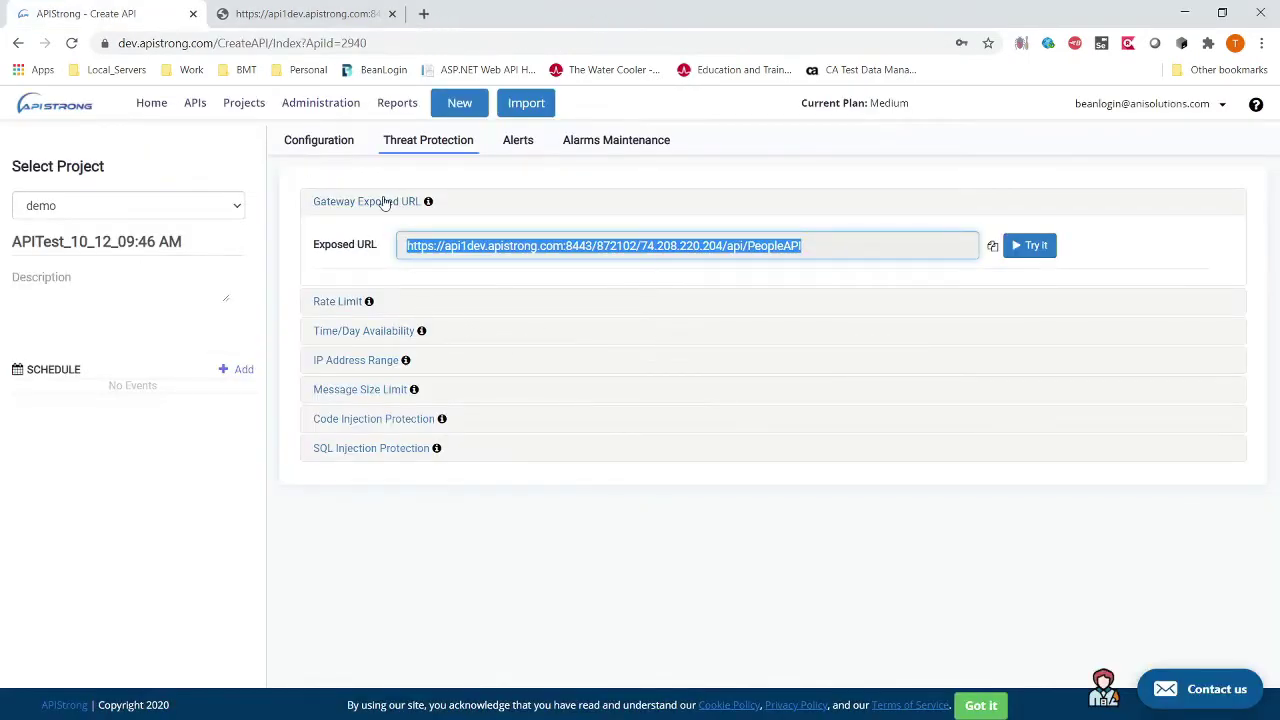
- Read the Rate Limit help and its detailed threat protection documentation, and close both to return to the rate limit settings
{"action": "left_click", "coordinate": [369, 303]}
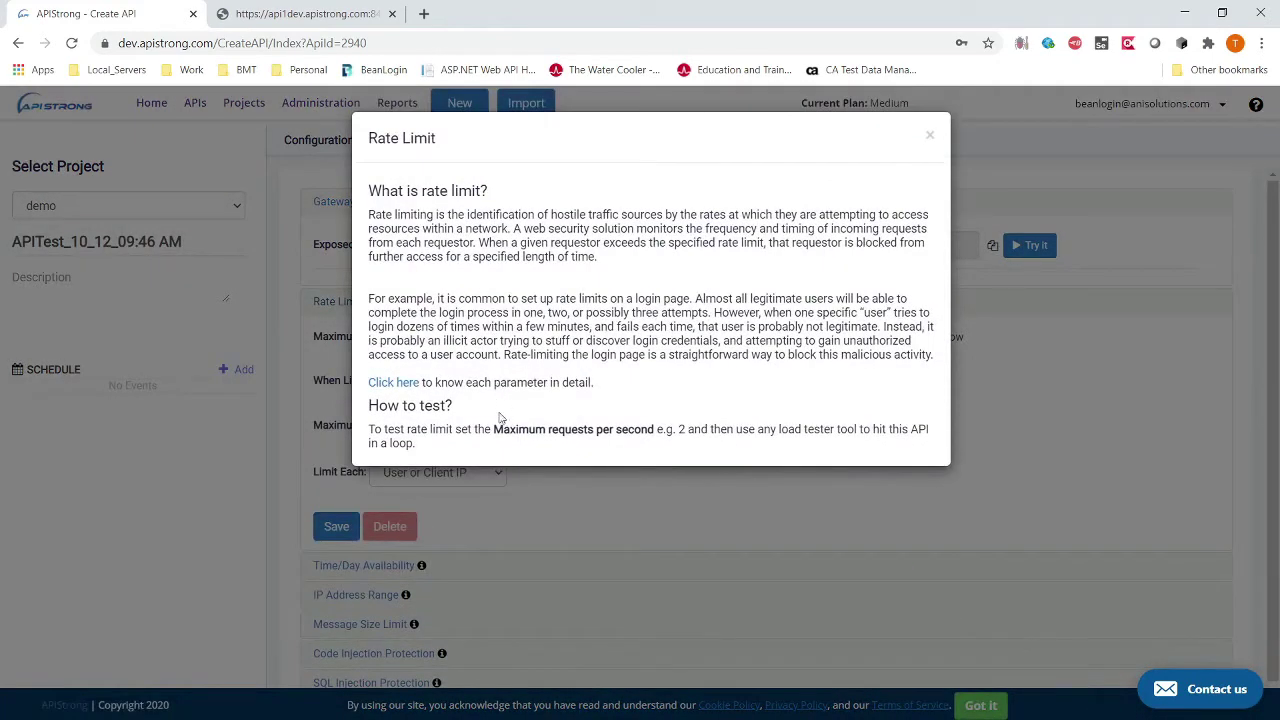
{"action": "left_click_drag", "start_coordinate": [429, 214], "coordinate": [560, 248]}
{"action": "left_click", "coordinate": [490, 293]}
{"action": "left_click", "coordinate": [414, 382]}
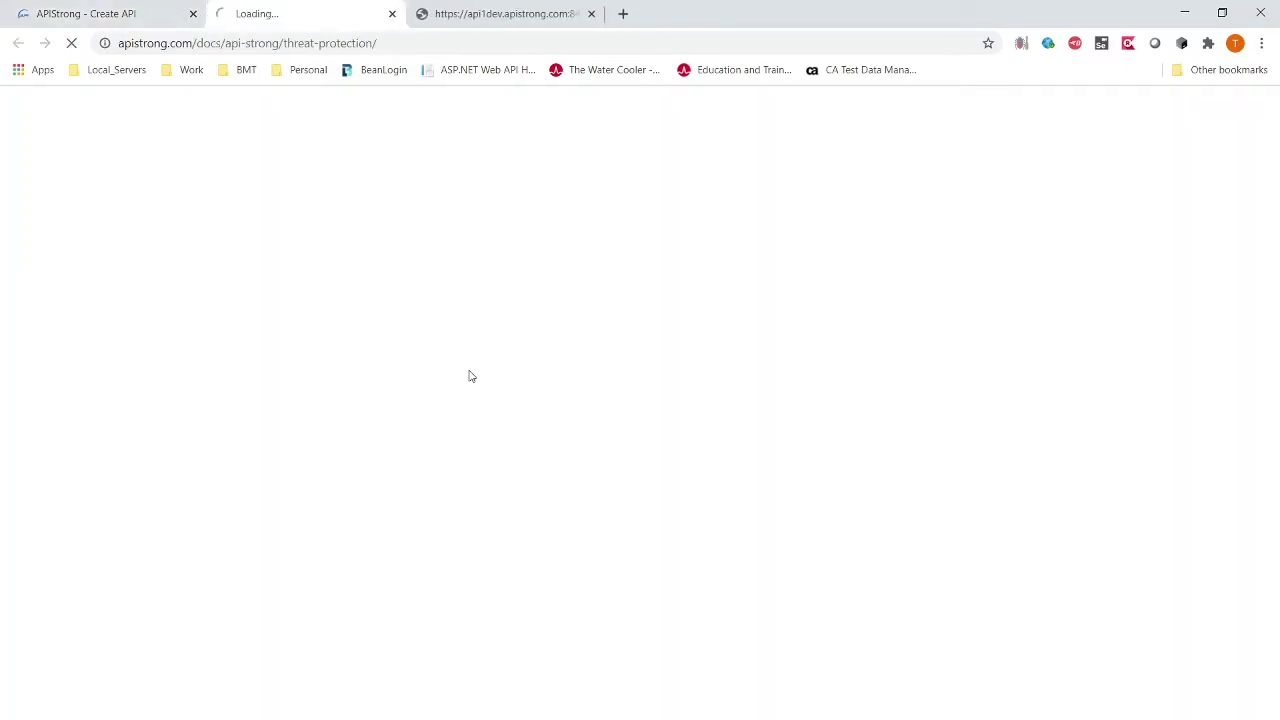
{"action": "scroll", "coordinate": [560, 399], "scroll_direction": "down", "scroll_amount": 10}
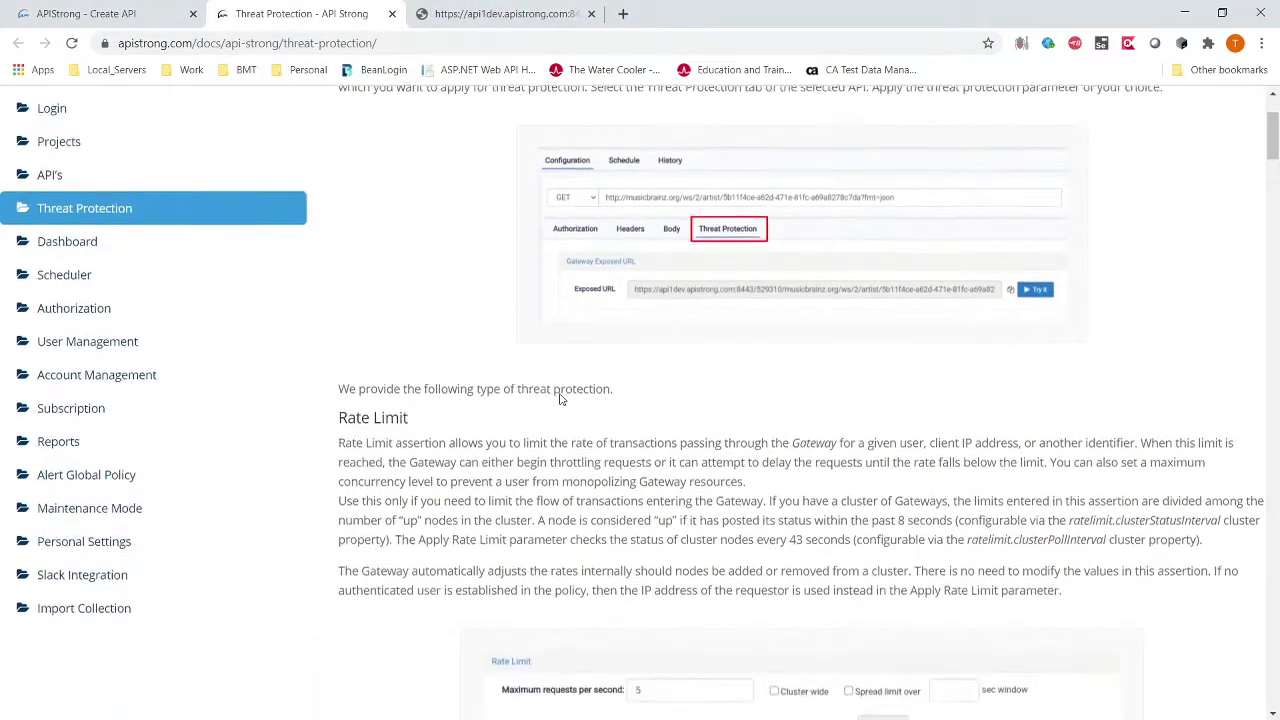
{"action": "scroll", "coordinate": [560, 399], "scroll_direction": "down", "scroll_amount": 8}
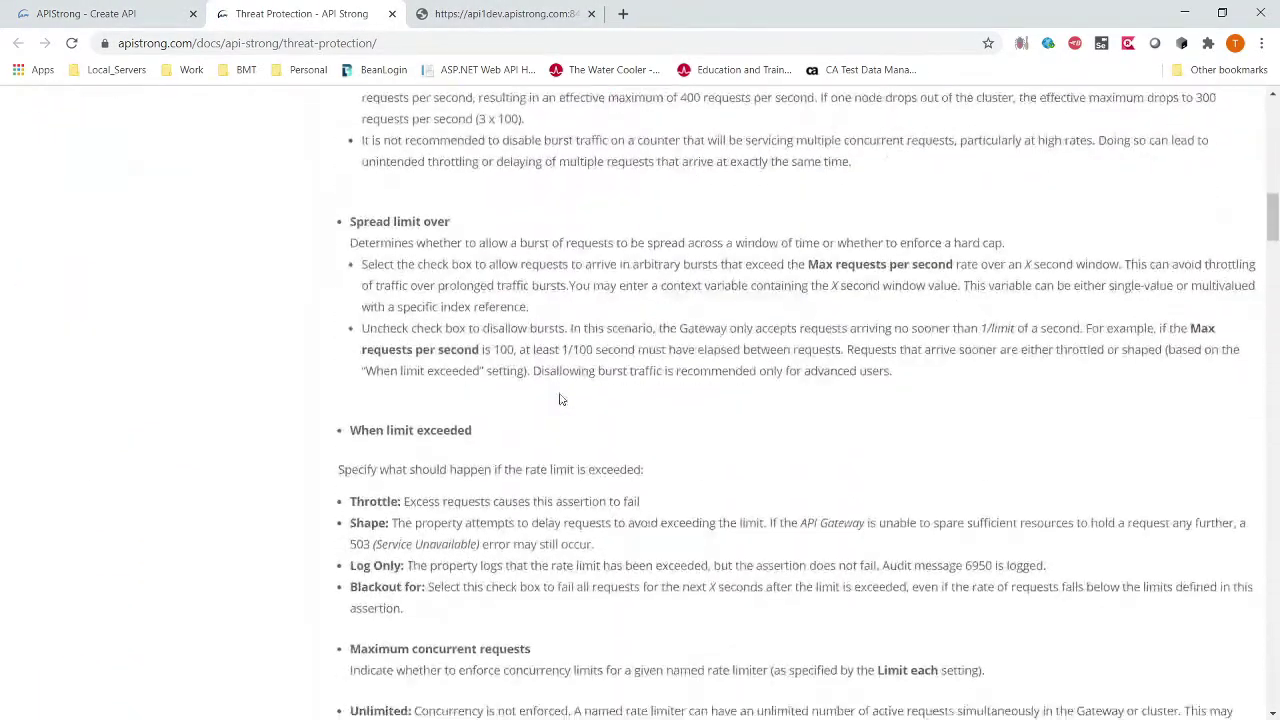
{"action": "left_click", "coordinate": [392, 13]}
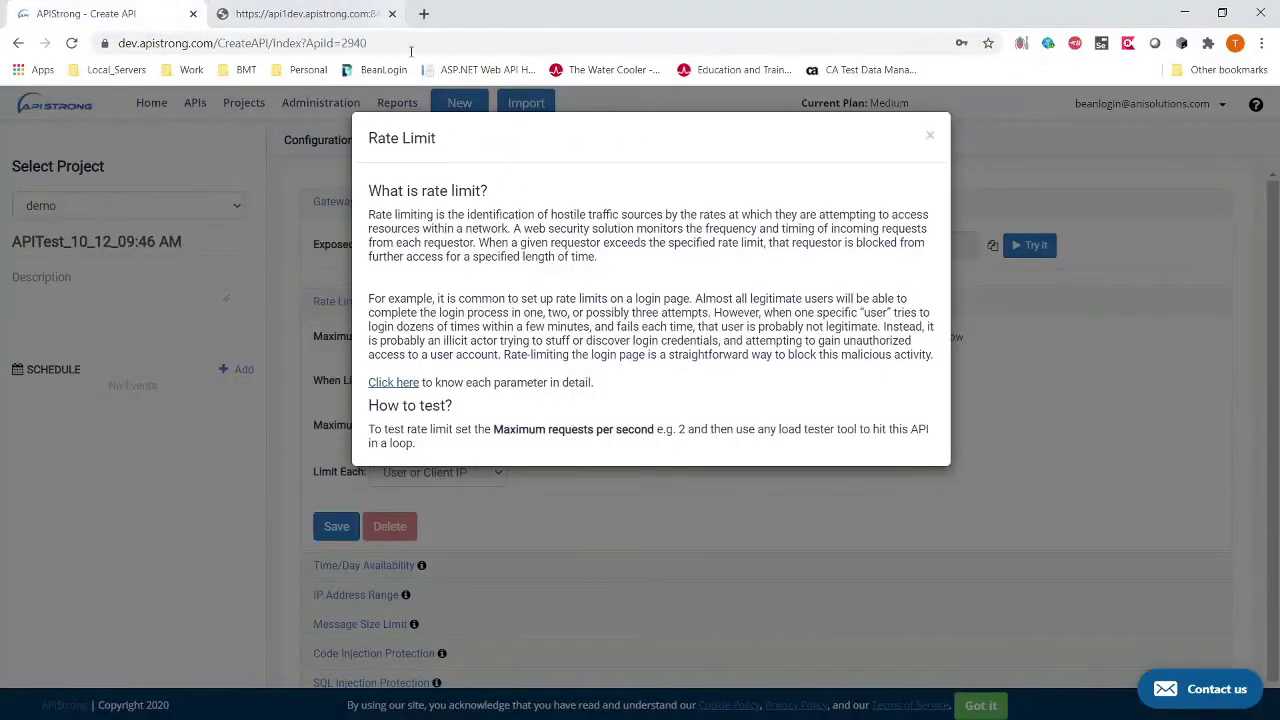
{"action": "left_click", "coordinate": [929, 137]}
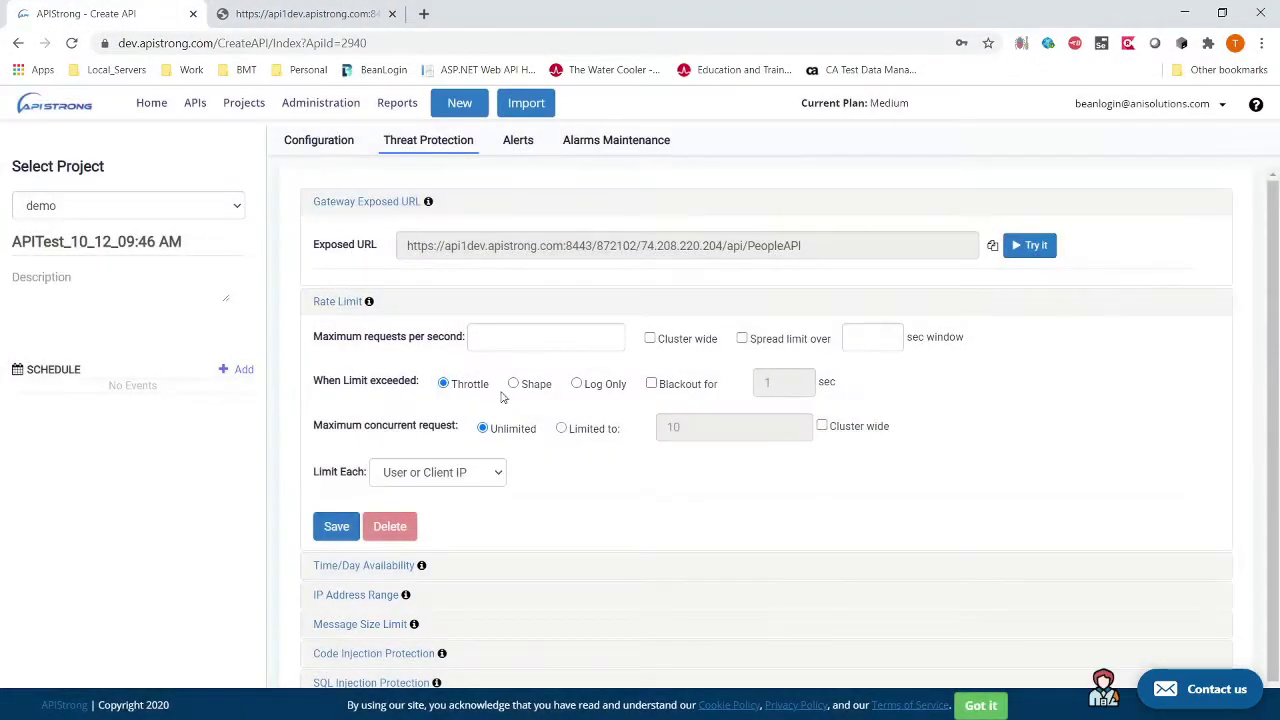
- Examine the rate limit's concurrent request options and the Time/Day Availability restrictions without saving, and collapse both sections
{"action": "left_click", "coordinate": [561, 428]}
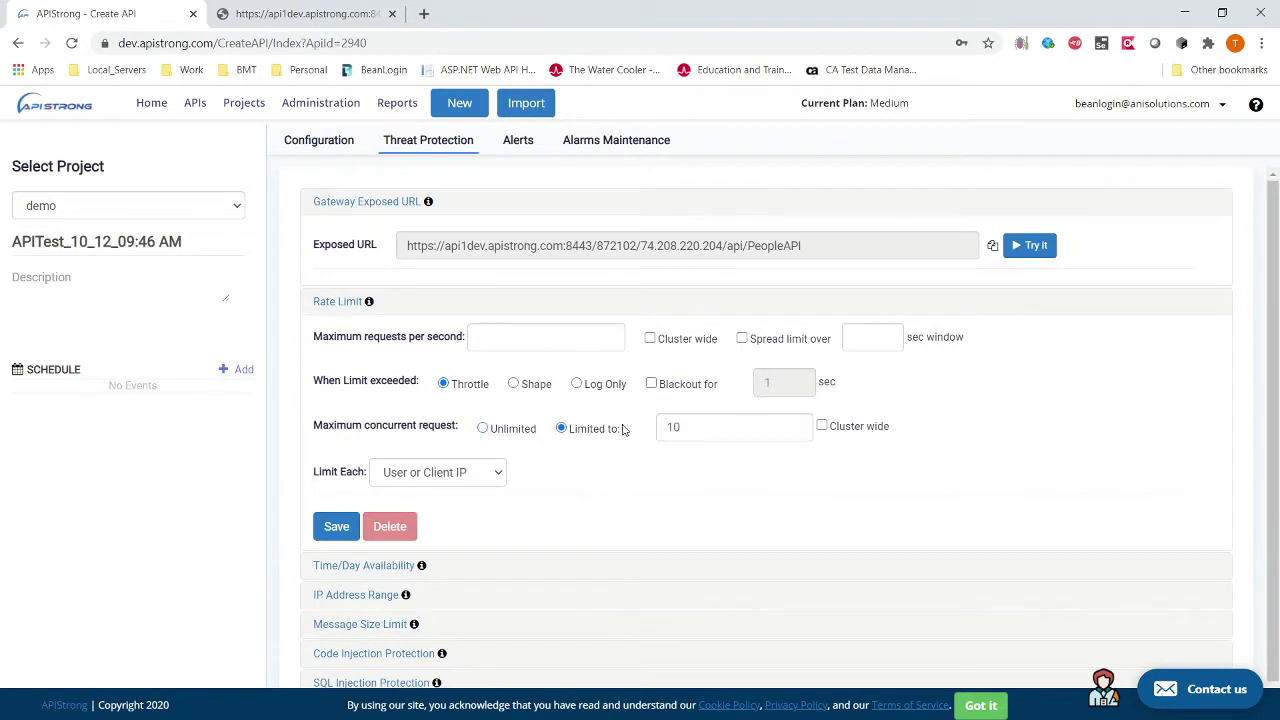
{"action": "left_click", "coordinate": [482, 429]}
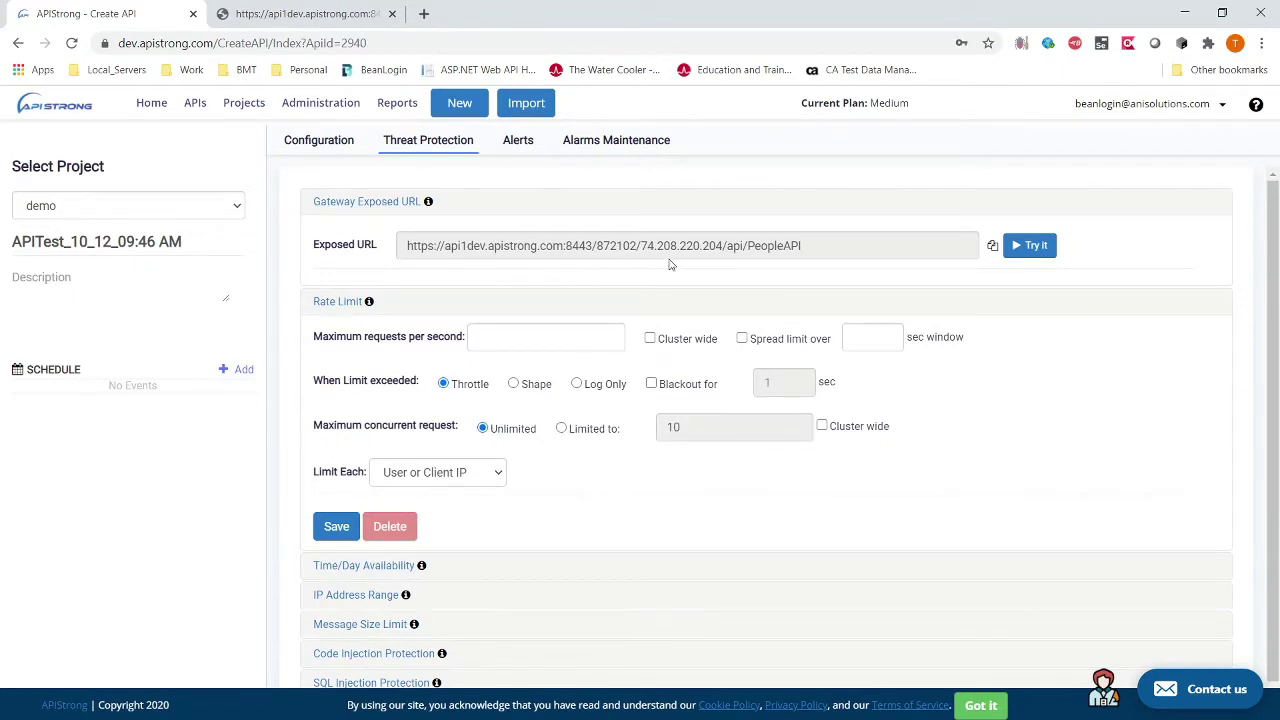
{"action": "scroll", "coordinate": [380, 540], "scroll_direction": "down", "scroll_amount": 1}
{"action": "left_click", "coordinate": [388, 550]}
{"action": "scroll", "coordinate": [530, 460], "scroll_direction": "down", "scroll_amount": 3}
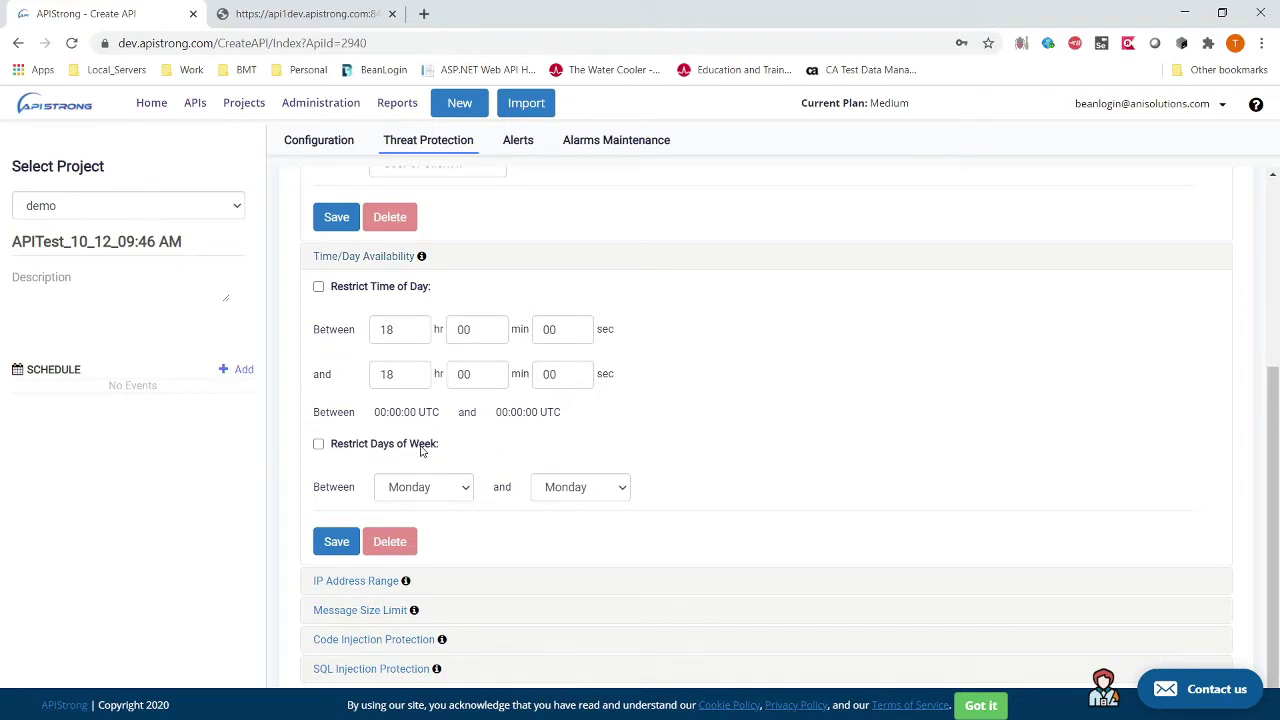
{"action": "left_click", "coordinate": [318, 446]}
{"action": "left_click", "coordinate": [356, 258]}
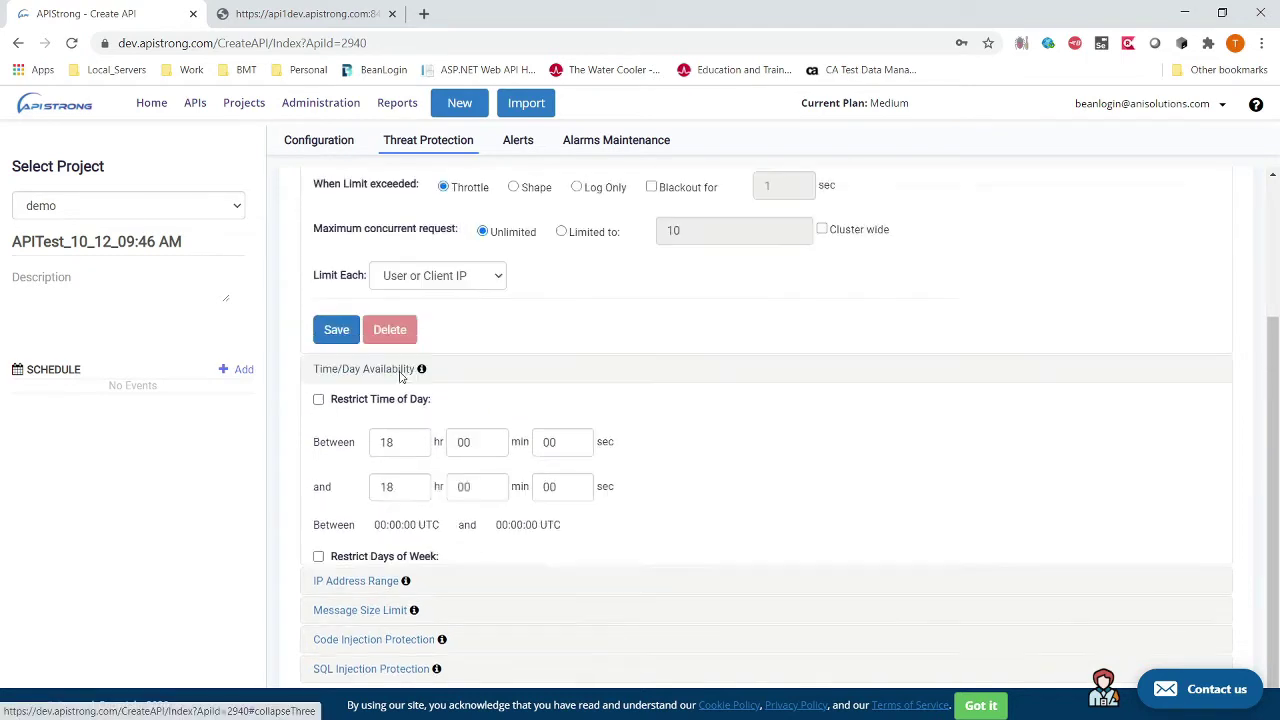
{"action": "left_click", "coordinate": [340, 300]}
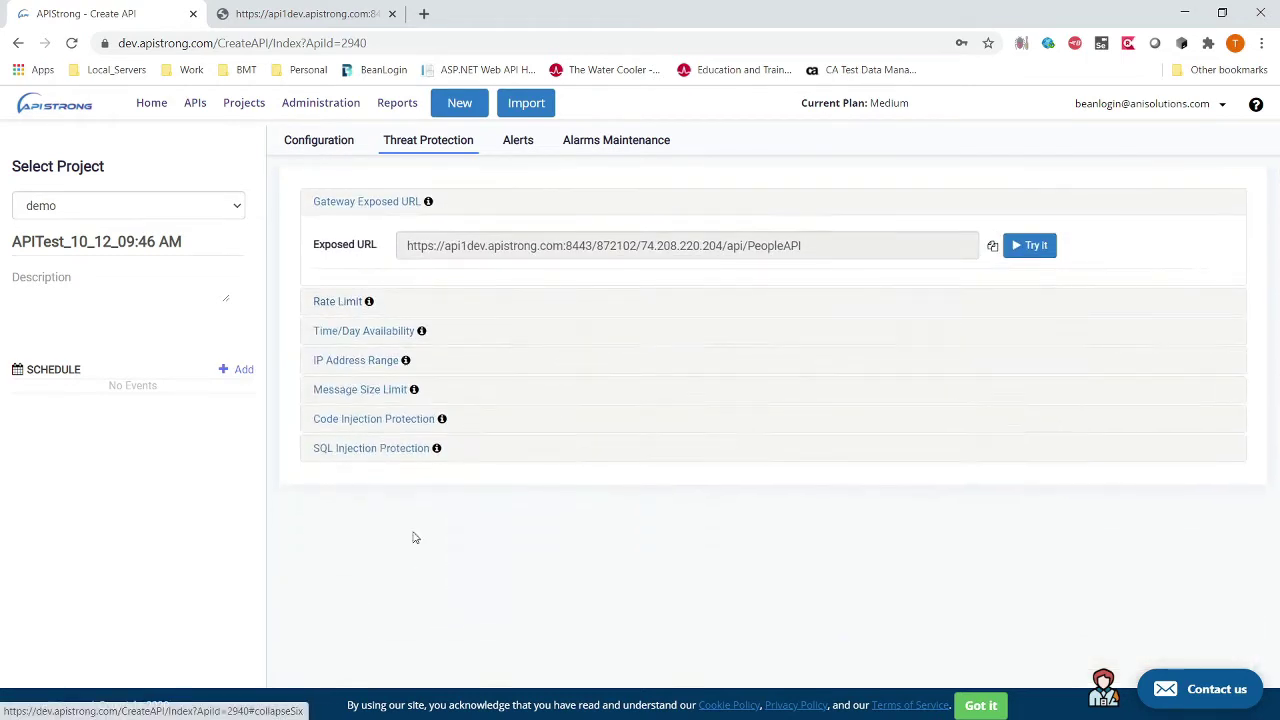
- Review the Message Size Limit options, including the maximum size field, and collapse the section
{"action": "left_click", "coordinate": [368, 390]}
{"action": "left_click", "coordinate": [519, 476]}
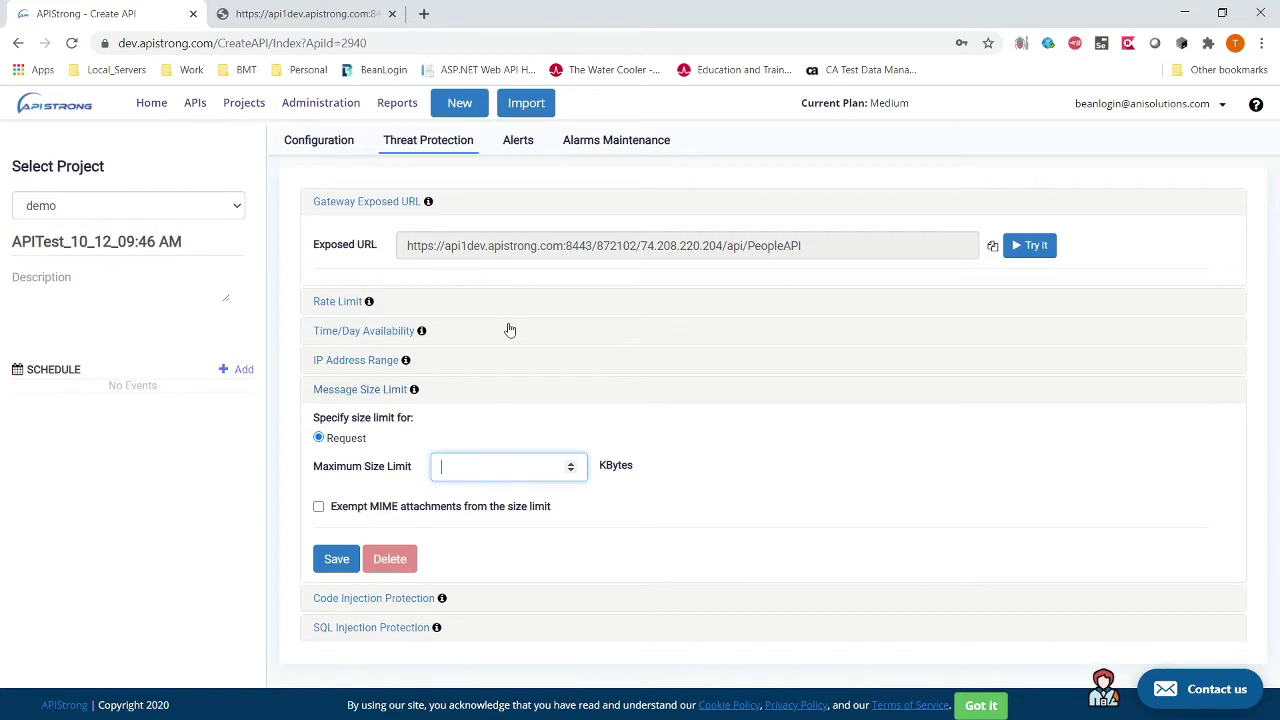
{"action": "left_click", "coordinate": [364, 390]}
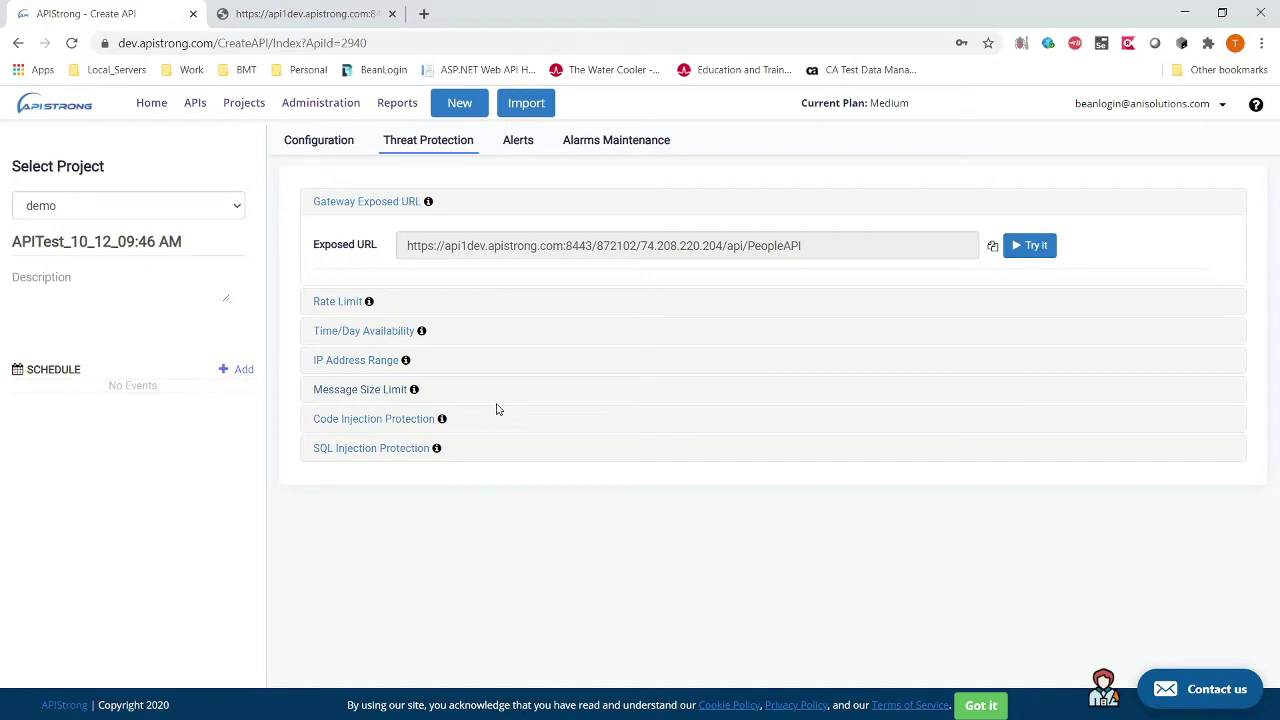
- Try out HTML/Javascript Injection protection and its URL Path, URL Query String and Body targets, and clear the selections again
{"action": "left_click", "coordinate": [405, 426]}
{"action": "scroll", "coordinate": [573, 536], "scroll_direction": "down", "scroll_amount": 1}
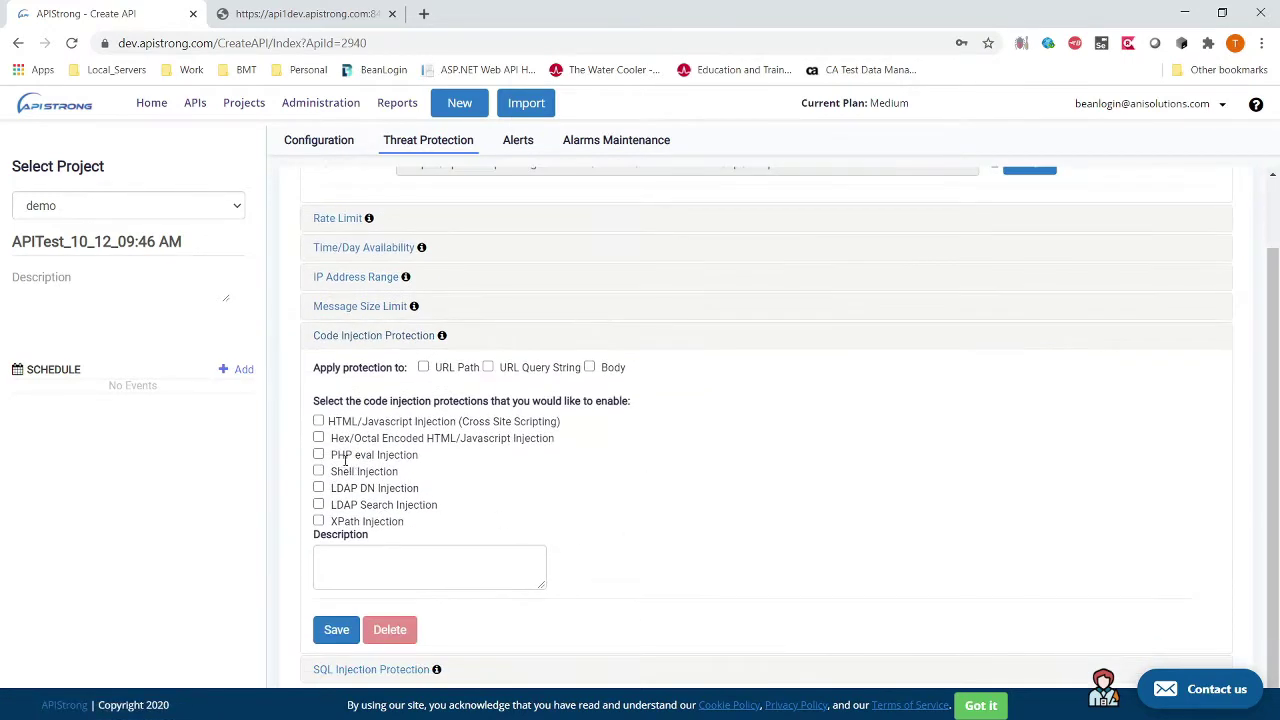
{"action": "left_click", "coordinate": [318, 422]}
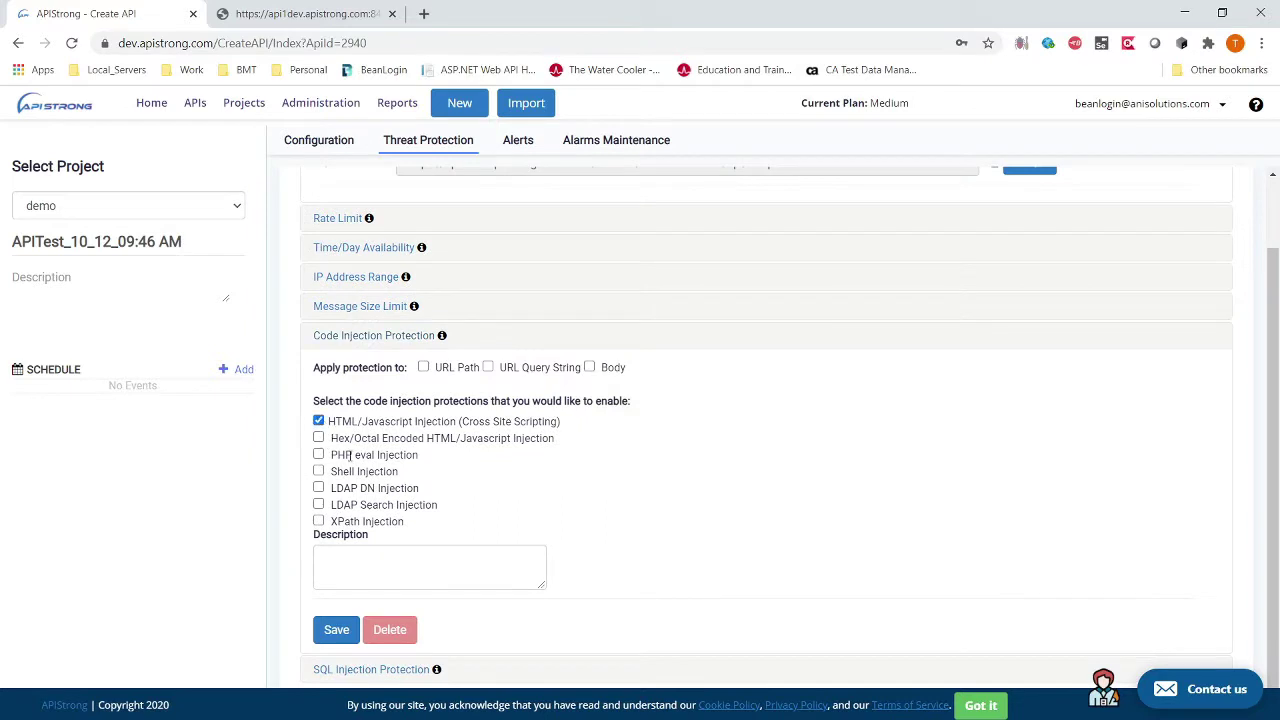
{"action": "double_click", "coordinate": [406, 425]}
{"action": "left_click_drag", "start_coordinate": [515, 421], "coordinate": [560, 422]}
{"action": "left_click", "coordinate": [497, 371]}
{"action": "left_click", "coordinate": [488, 368]}
{"action": "left_click", "coordinate": [423, 367]}
{"action": "left_click", "coordinate": [590, 368]}
{"action": "left_click", "coordinate": [488, 367]}
{"action": "left_click", "coordinate": [423, 367]}
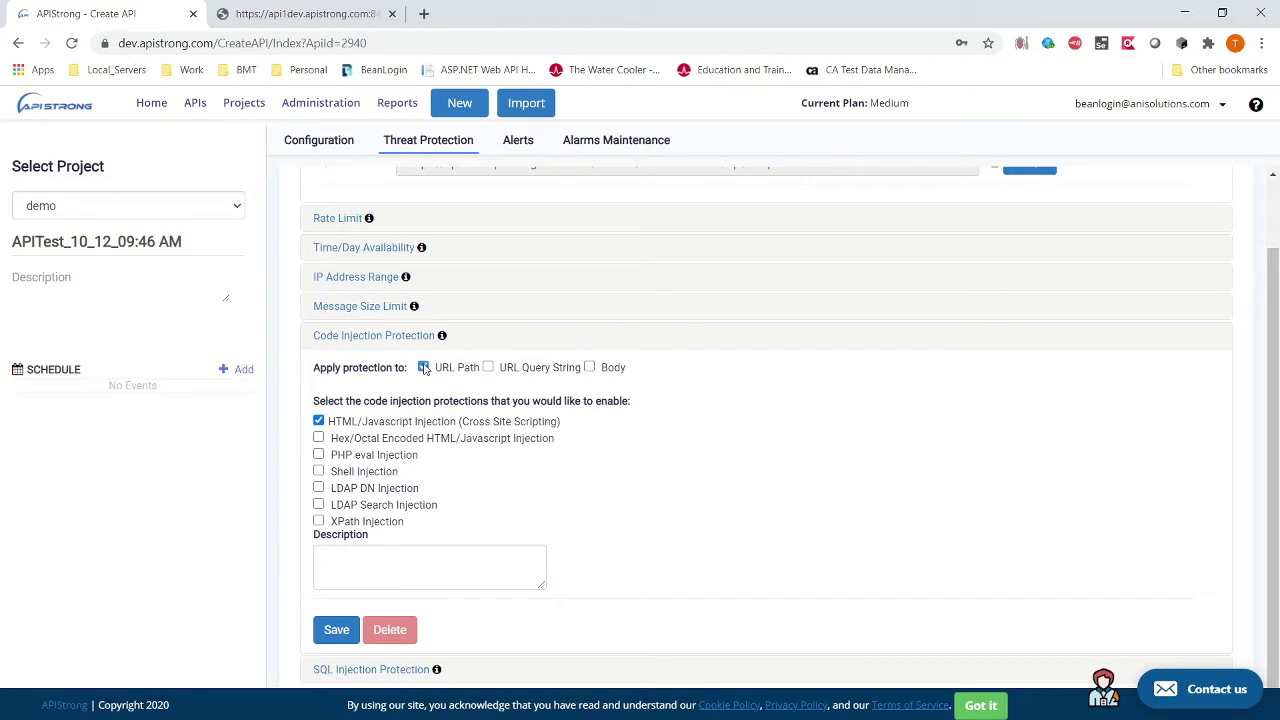
{"action": "left_click", "coordinate": [318, 421]}
- Explore the SQL Injection Protection options, briefly enabling and clearing Standard SQL Injection Attack Protection
{"action": "left_click", "coordinate": [380, 670]}
{"action": "scroll", "coordinate": [677, 553], "scroll_direction": "down", "scroll_amount": 1}
{"action": "scroll", "coordinate": [677, 553], "scroll_direction": "down", "scroll_amount": 1}
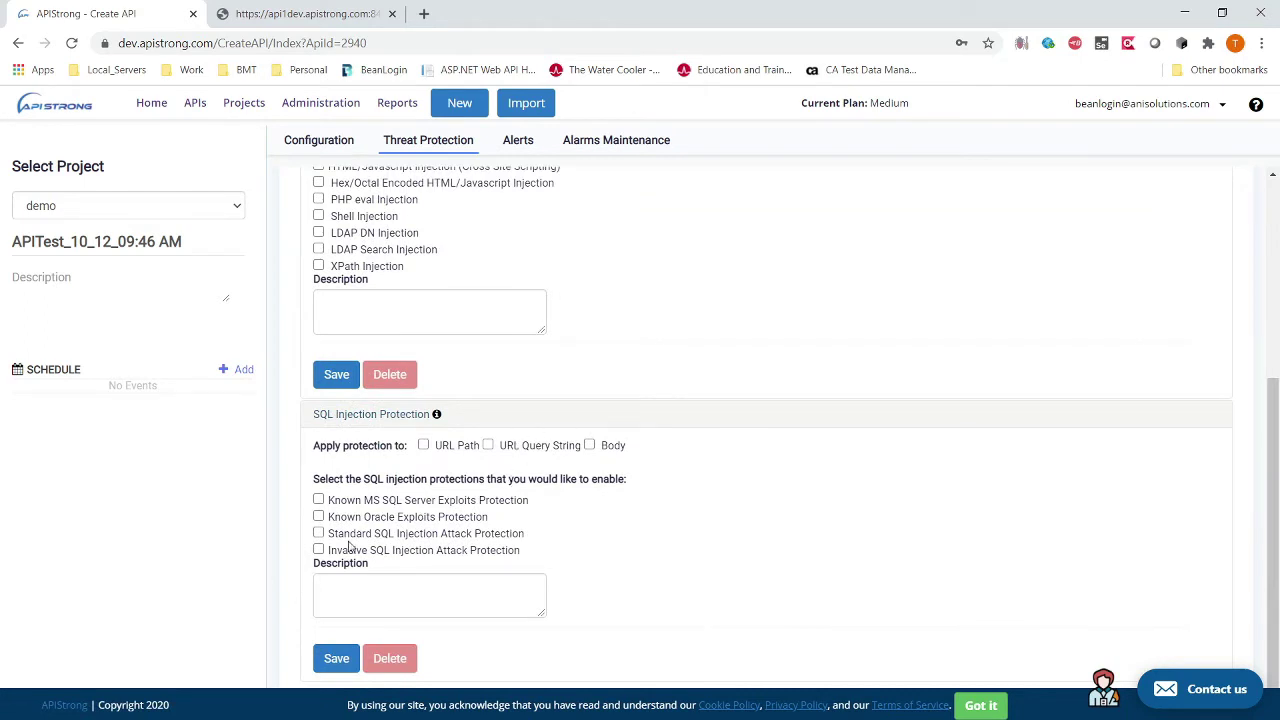
{"action": "left_click", "coordinate": [318, 533]}
{"action": "left_click", "coordinate": [318, 534]}
- Read the SQL Injection Protection help, highlighting the ?test=%% test instructions, and collapse the code and SQL injection sections
{"action": "left_click", "coordinate": [436, 414]}
{"action": "left_click_drag", "start_coordinate": [407, 190], "coordinate": [506, 341]}
{"action": "left_click", "coordinate": [592, 338]}
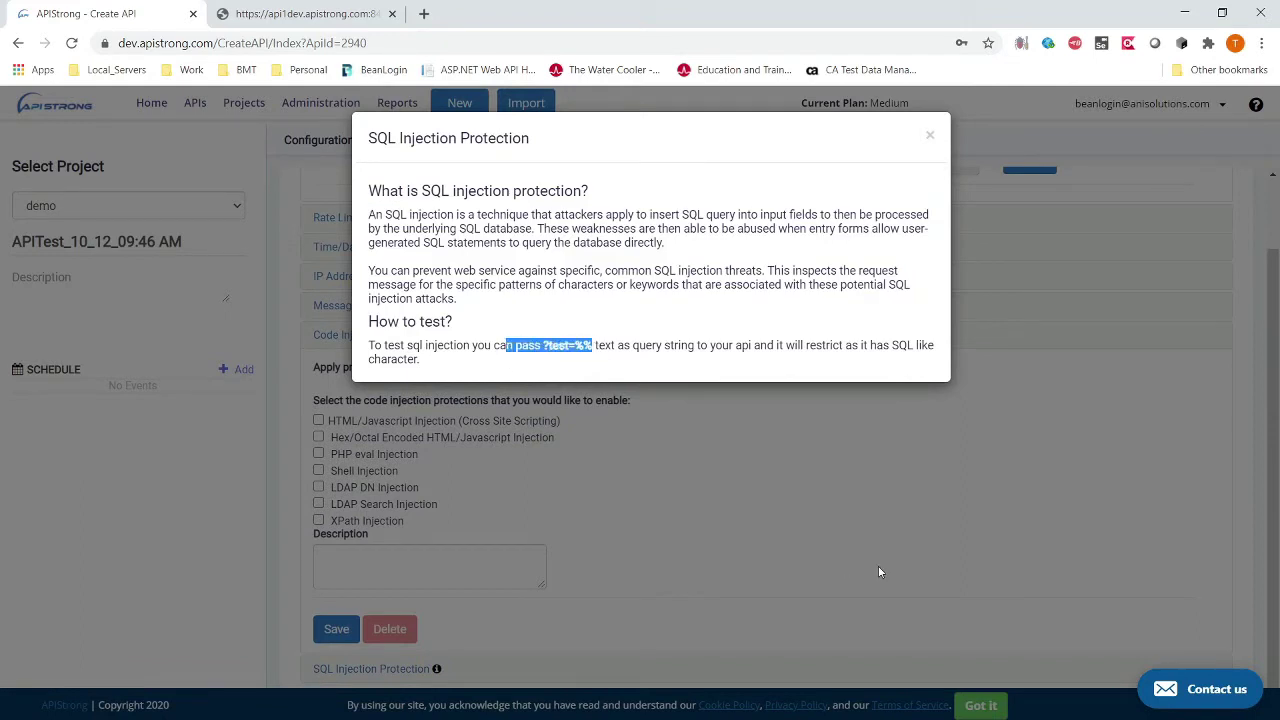
{"action": "left_click_drag", "start_coordinate": [370, 341], "coordinate": [540, 374]}
{"action": "left_click", "coordinate": [667, 572]}
{"action": "scroll", "coordinate": [540, 468], "scroll_direction": "up", "scroll_amount": 2}
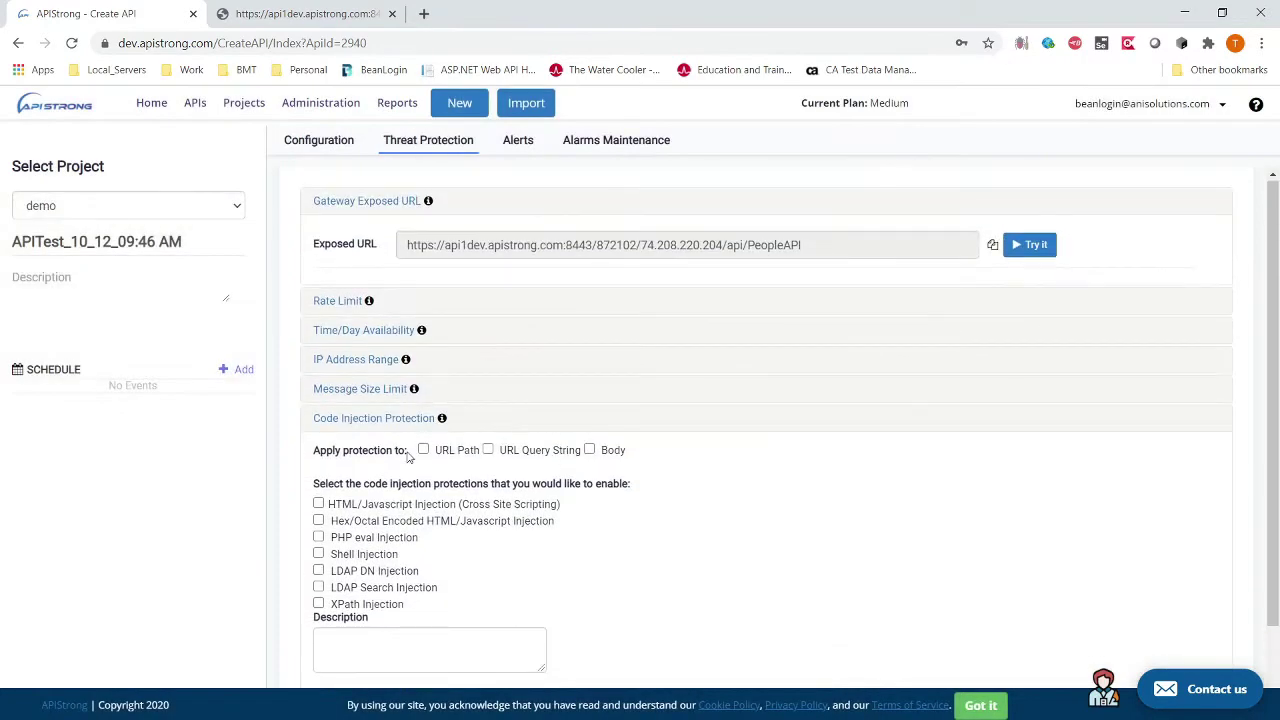
{"action": "scroll", "coordinate": [580, 526], "scroll_direction": "down", "scroll_amount": 1}
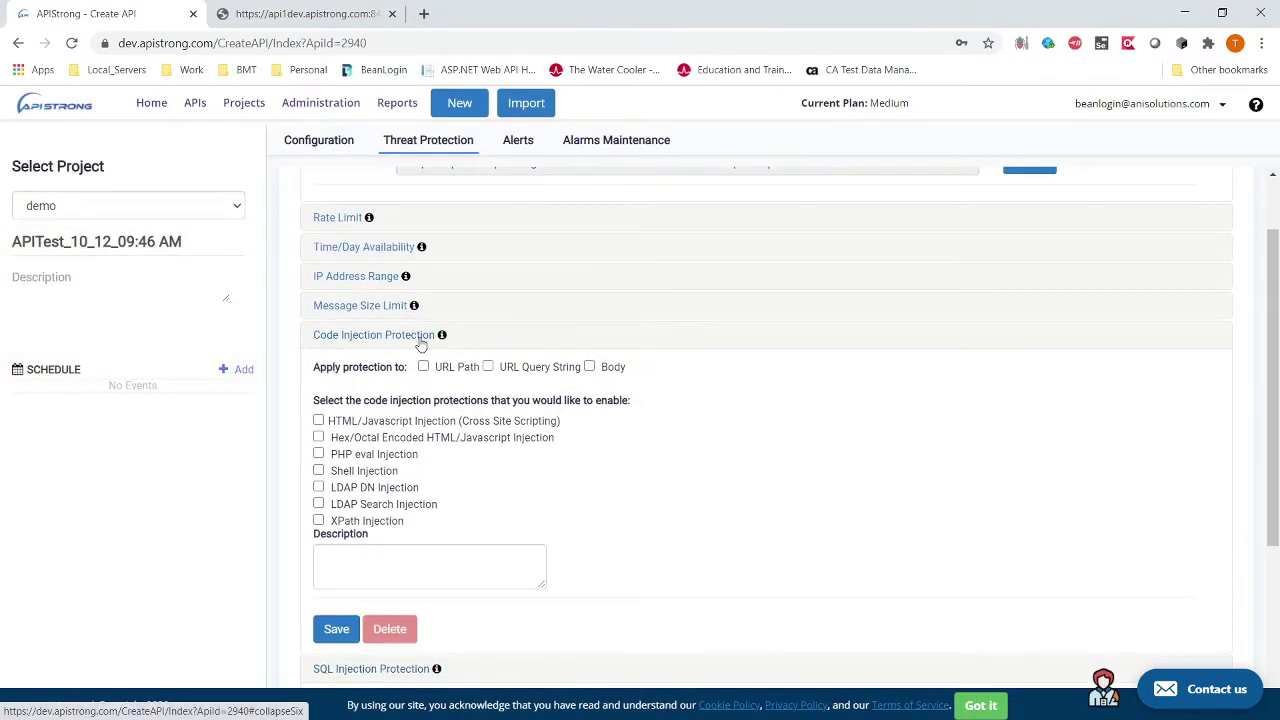
{"action": "left_click", "coordinate": [421, 344]}
{"action": "left_click", "coordinate": [390, 414]}
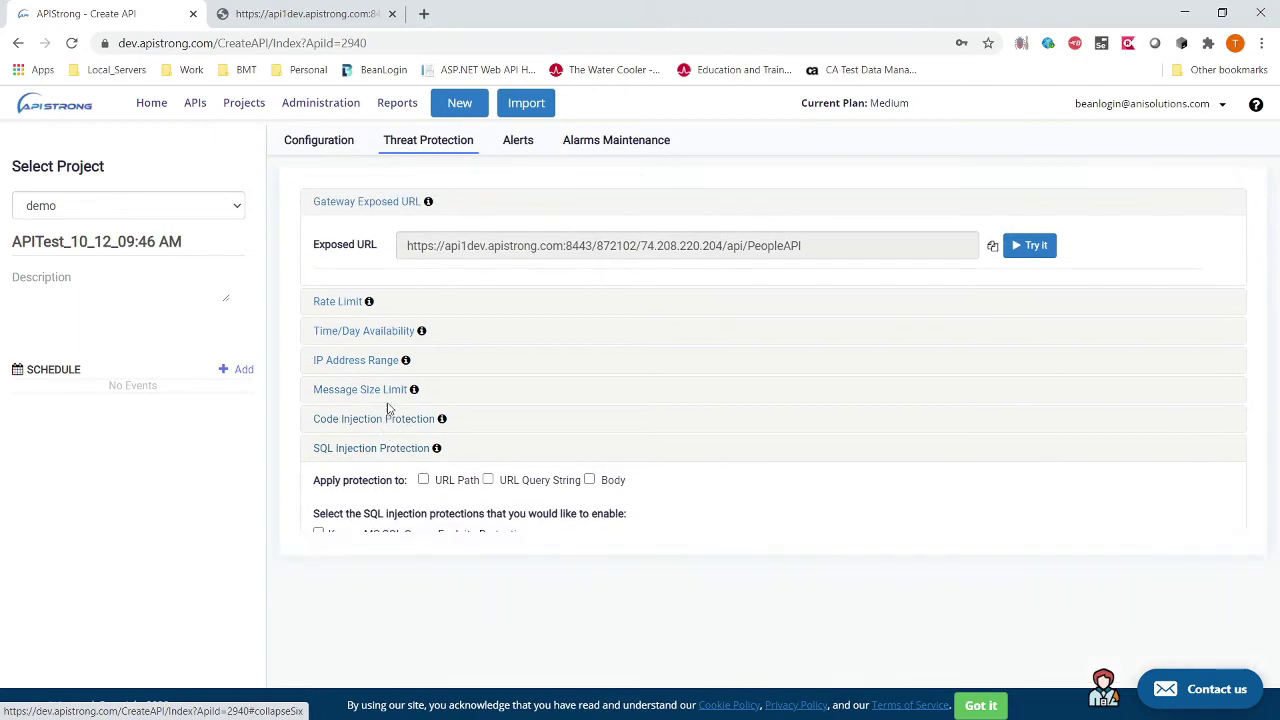
- Read the IP Address Range help, highlight its explanation and dismiss it
{"action": "left_click", "coordinate": [384, 362]}
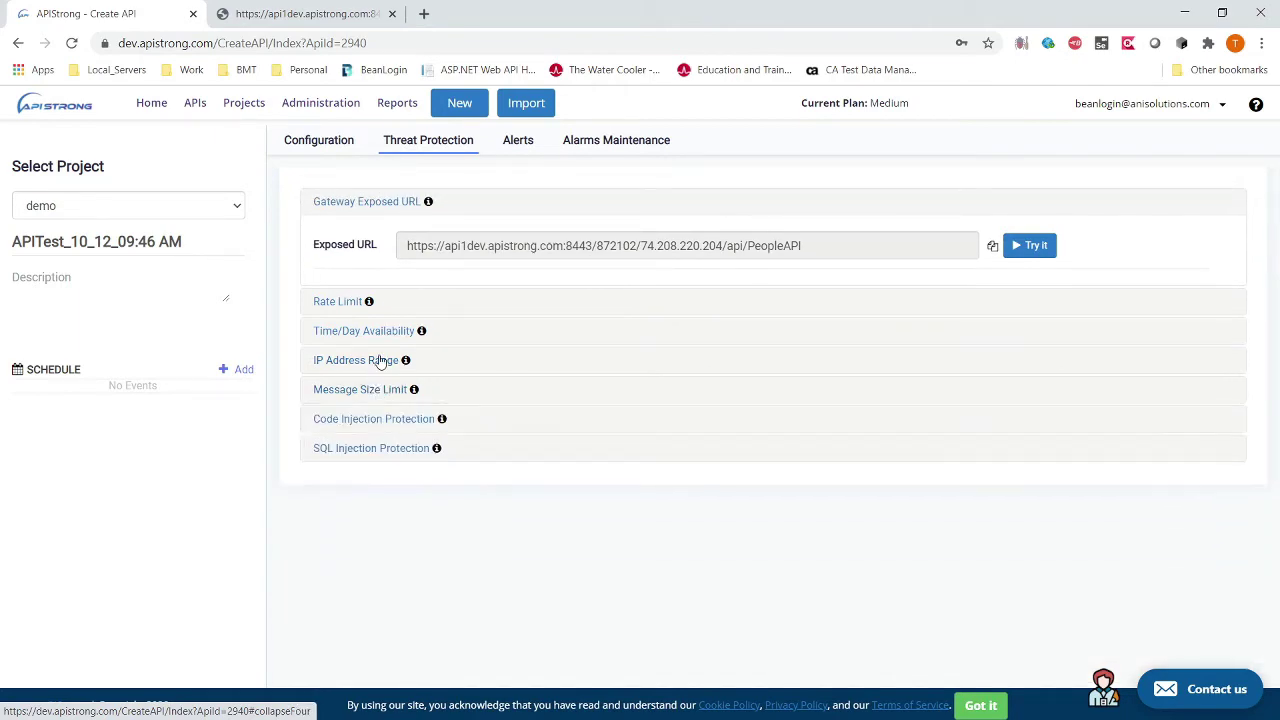
{"action": "left_click", "coordinate": [405, 361]}
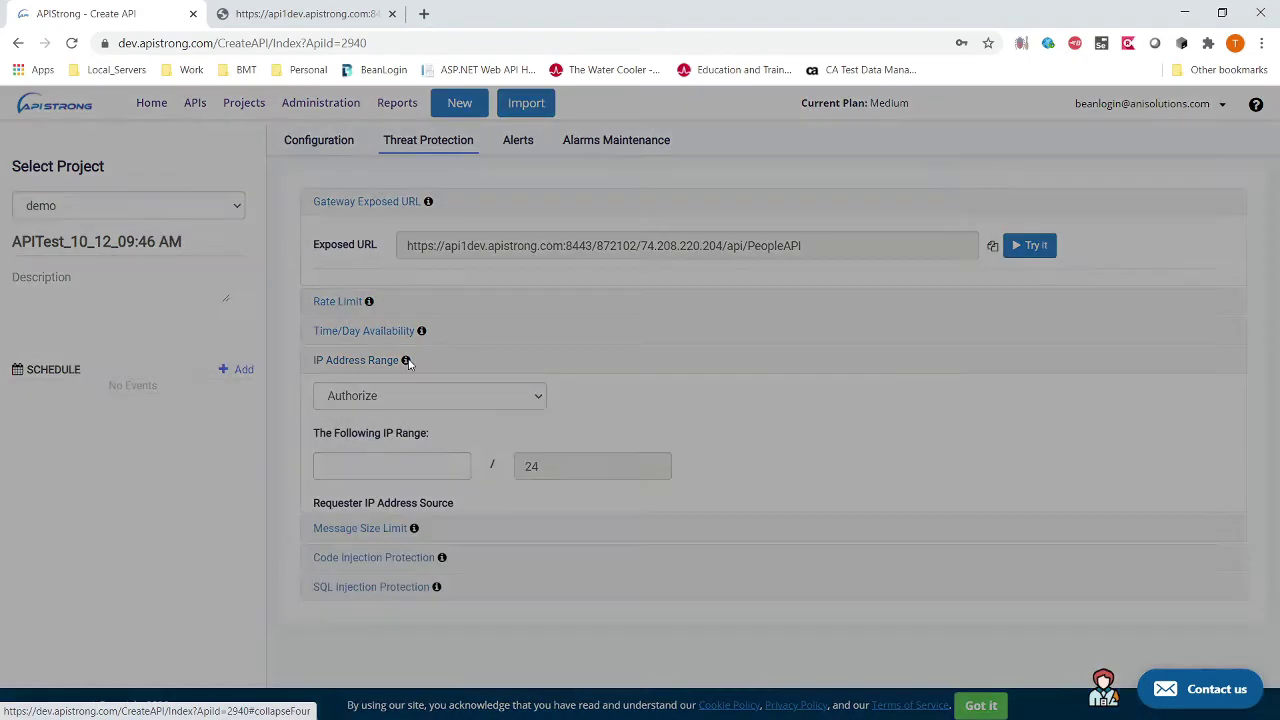
{"action": "left_click_drag", "start_coordinate": [438, 359], "coordinate": [866, 380]}
{"action": "left_click_drag", "start_coordinate": [505, 230], "coordinate": [602, 514]}
{"action": "left_click", "coordinate": [602, 514]}
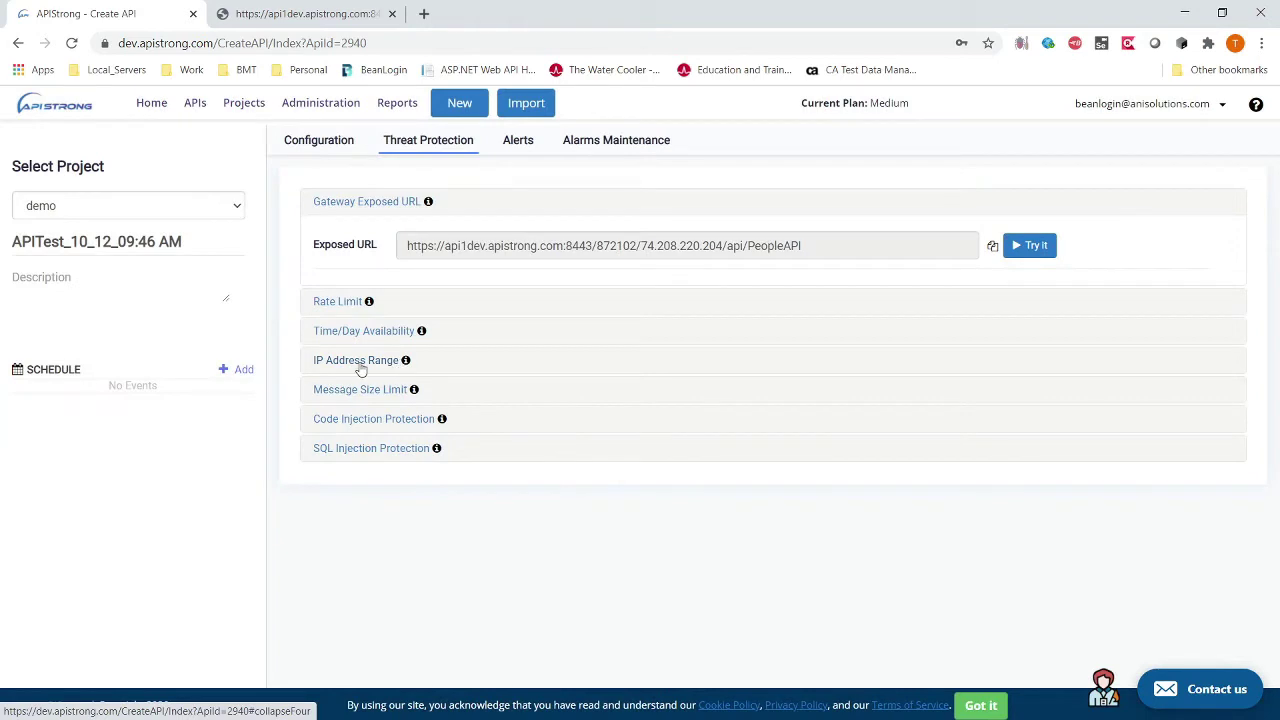
- Set the IP Address Range rule to Forbid
{"action": "left_click", "coordinate": [363, 362]}
{"action": "left_click", "coordinate": [419, 398]}
{"action": "left_click", "coordinate": [409, 450]}
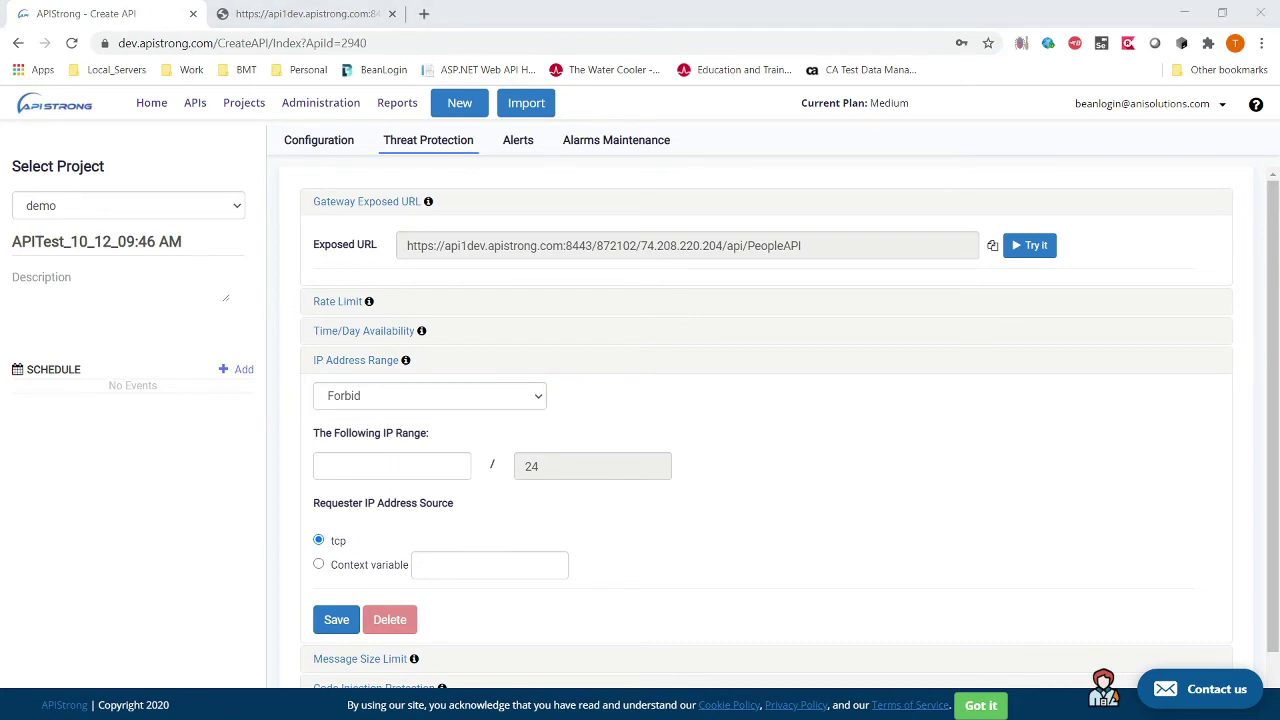
{"action": "key", "text": "alt+Tab"}
{"action": "key", "text": "ctrl+a"}
{"action": "key", "text": "ctrl+c"}
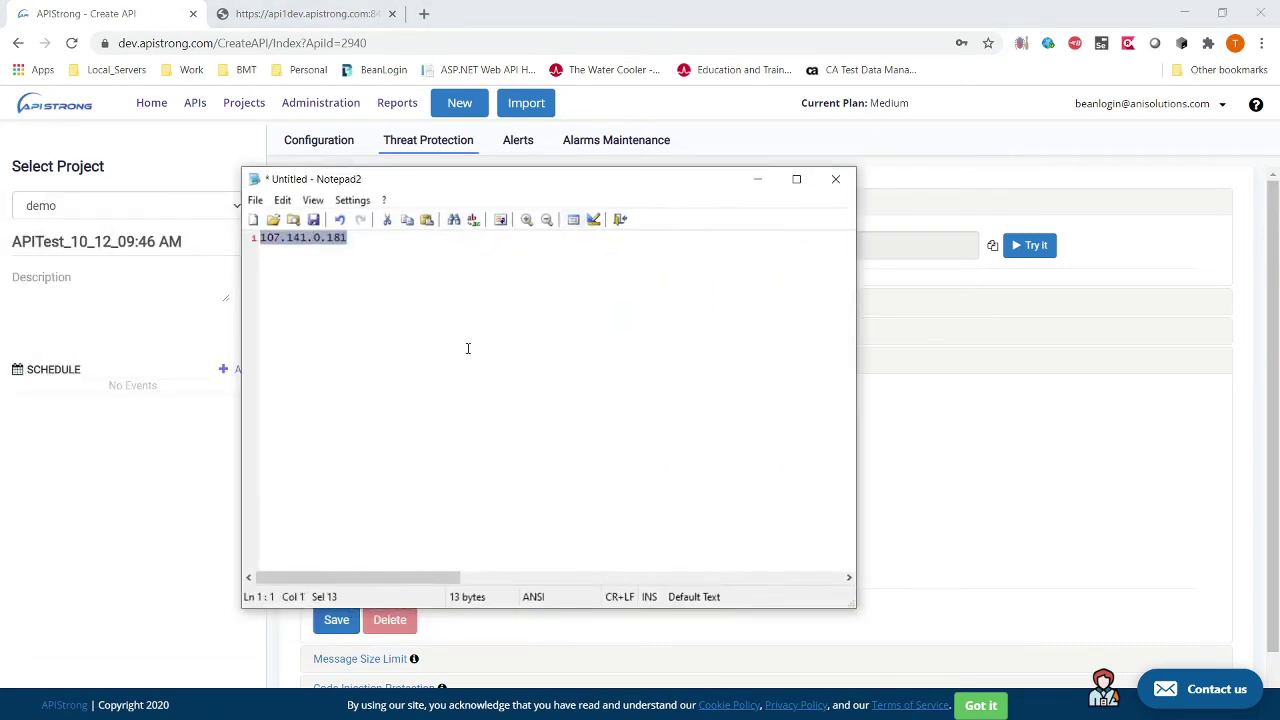
{"action": "left_click", "coordinate": [757, 179]}
{"action": "left_click", "coordinate": [356, 478]}
{"action": "key", "text": "ctrl+v"}
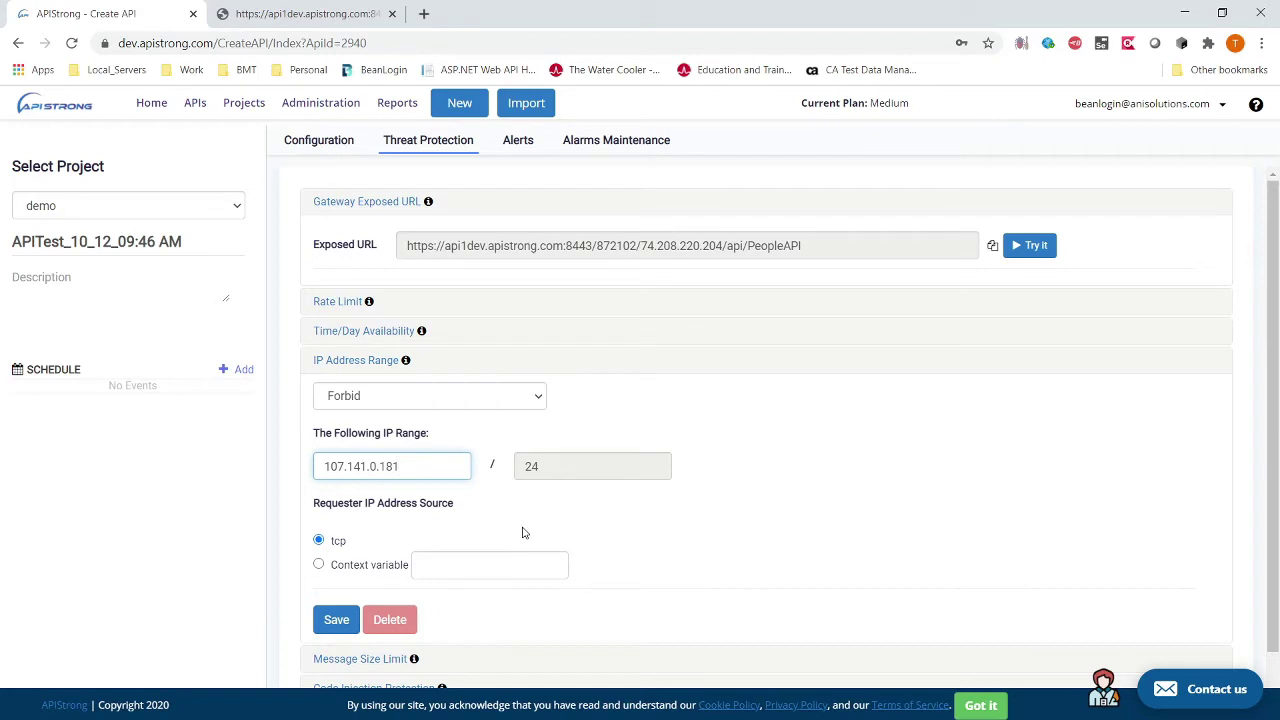
{"action": "left_click", "coordinate": [335, 618]}
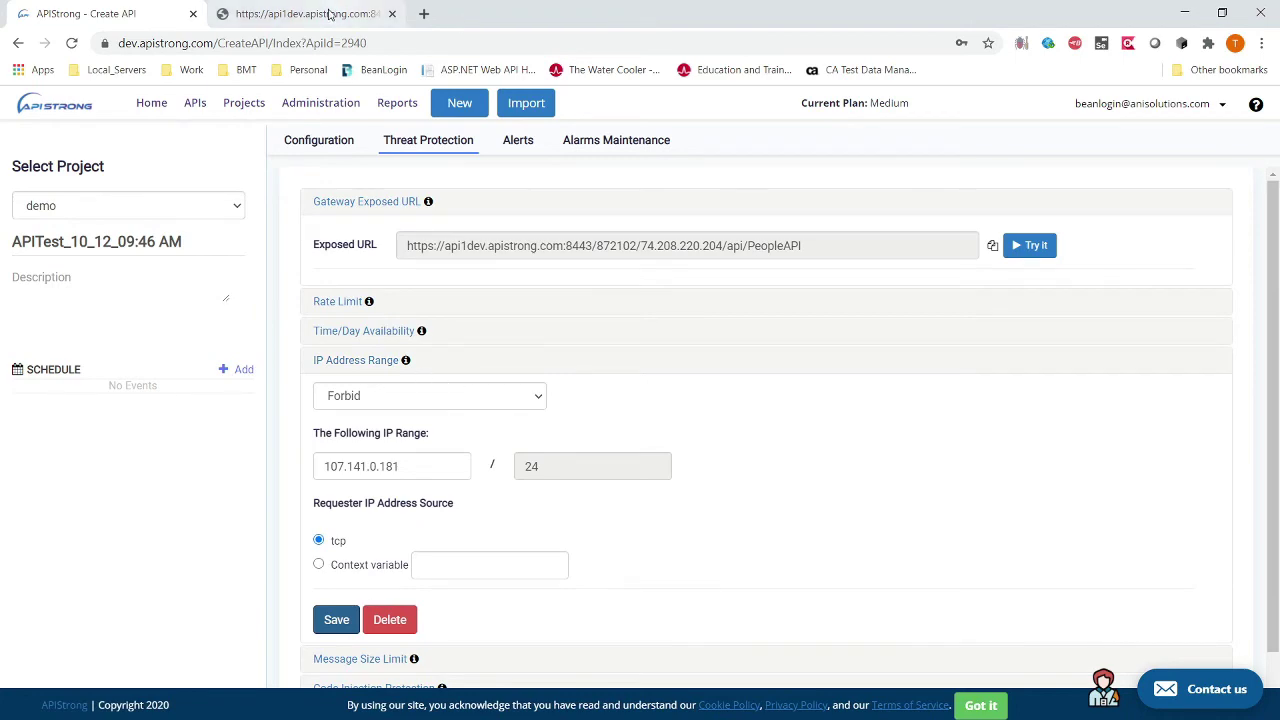
- Reload the gateway URL in its browser tab and highlight the returned error message about the IP range
{"action": "left_click", "coordinate": [330, 14]}
{"action": "left_click", "coordinate": [71, 44]}
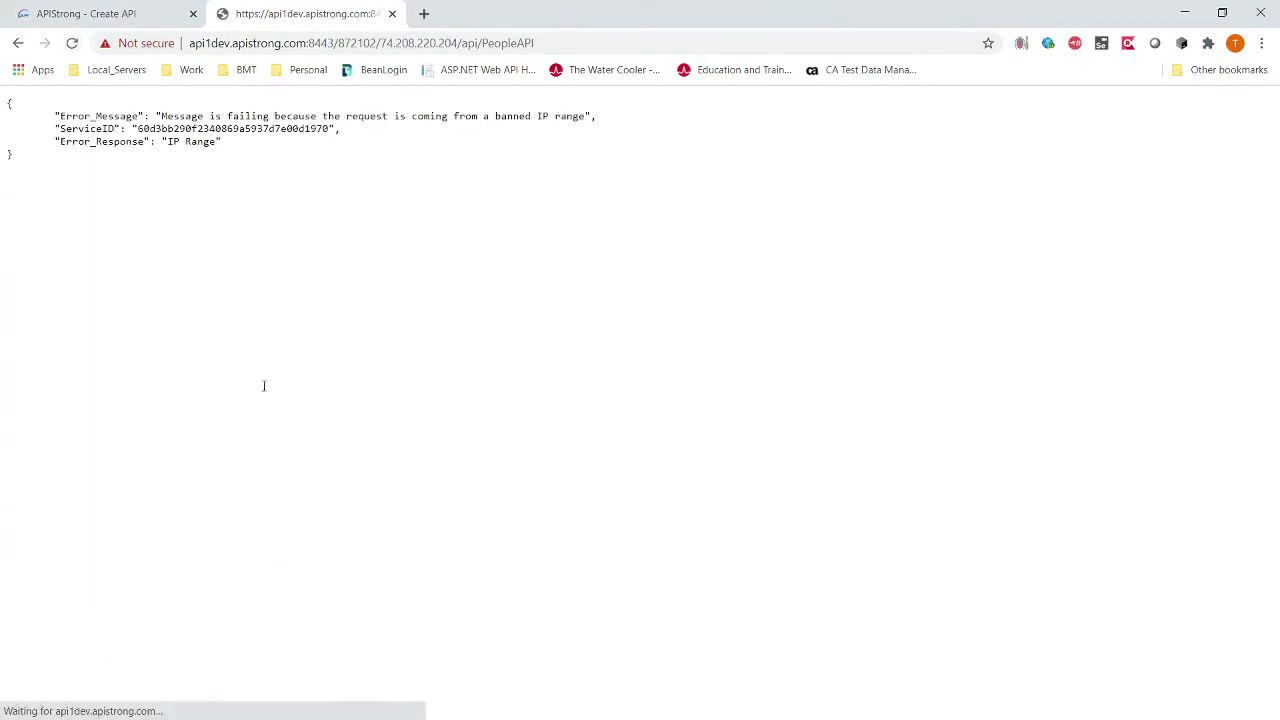
{"action": "left_click_drag", "start_coordinate": [167, 116], "coordinate": [501, 141]}
{"action": "left_click", "coordinate": [503, 141]}
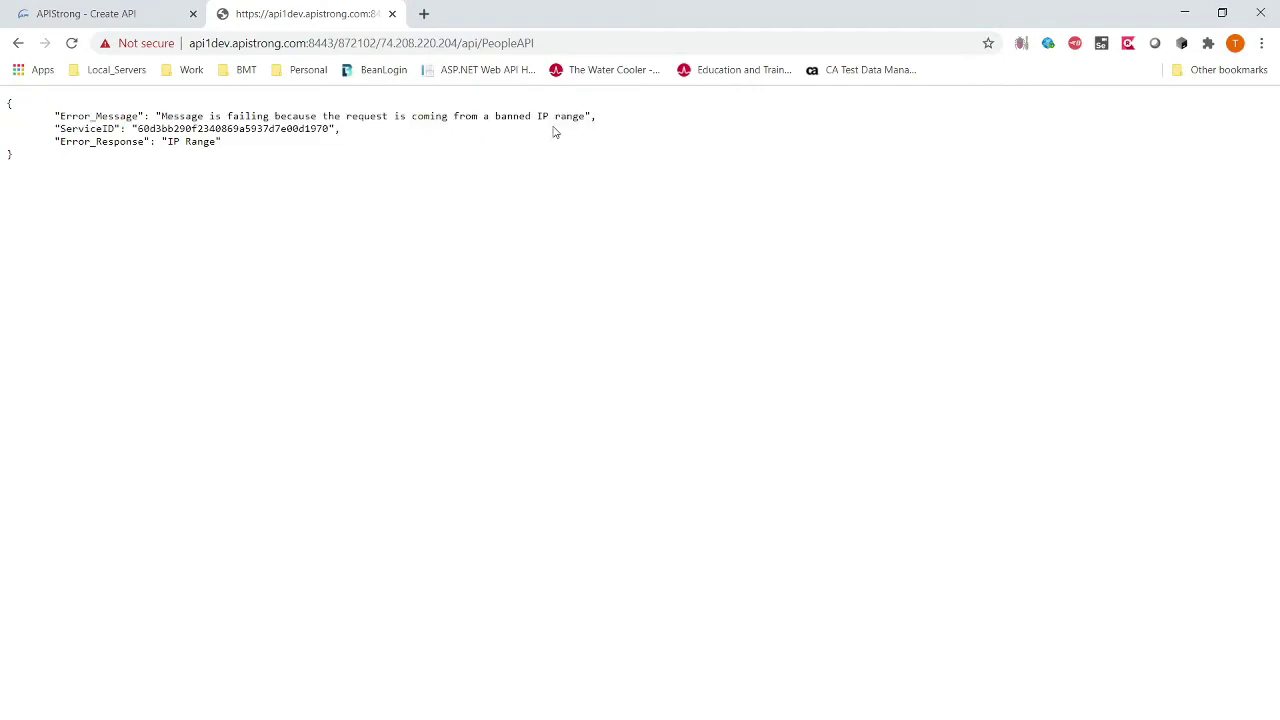
{"action": "double_click", "coordinate": [515, 116]}
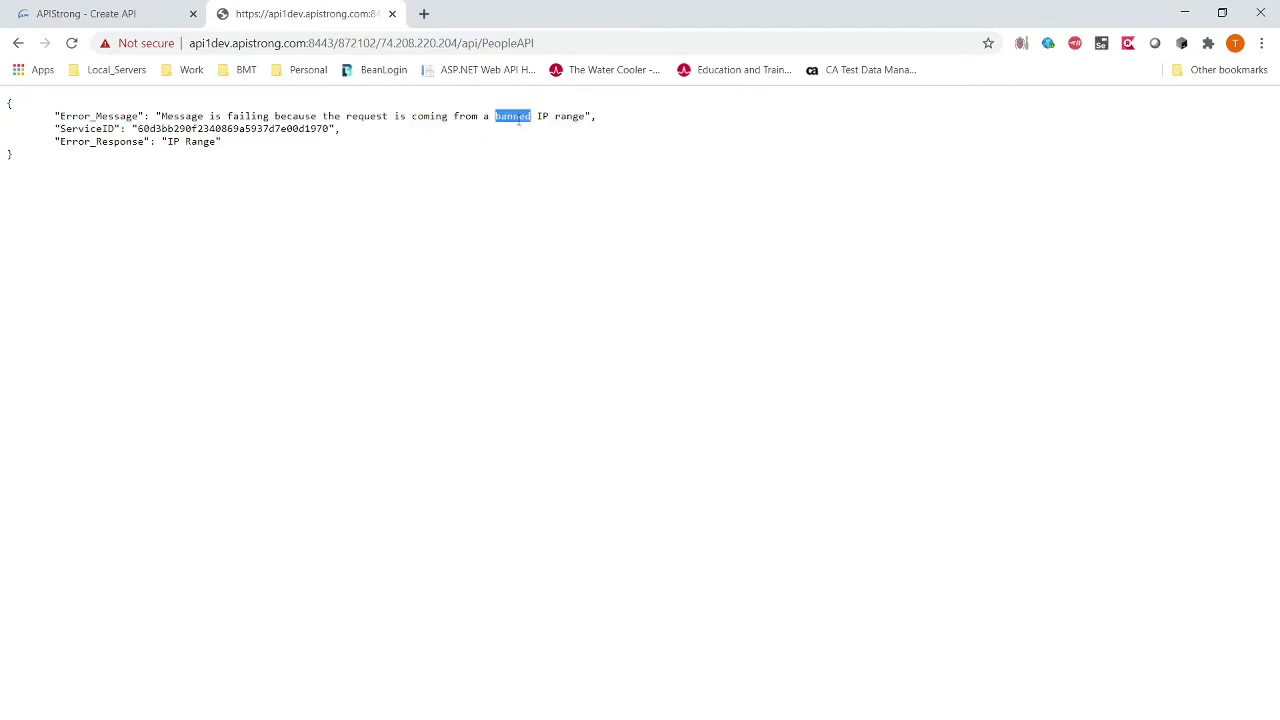
{"action": "left_click", "coordinate": [587, 455]}
{"action": "double_click", "coordinate": [514, 117]}
{"action": "left_click", "coordinate": [544, 122]}
- Delete the IP address range rule and reload the gateway URL to retest access
{"action": "left_click", "coordinate": [128, 14]}
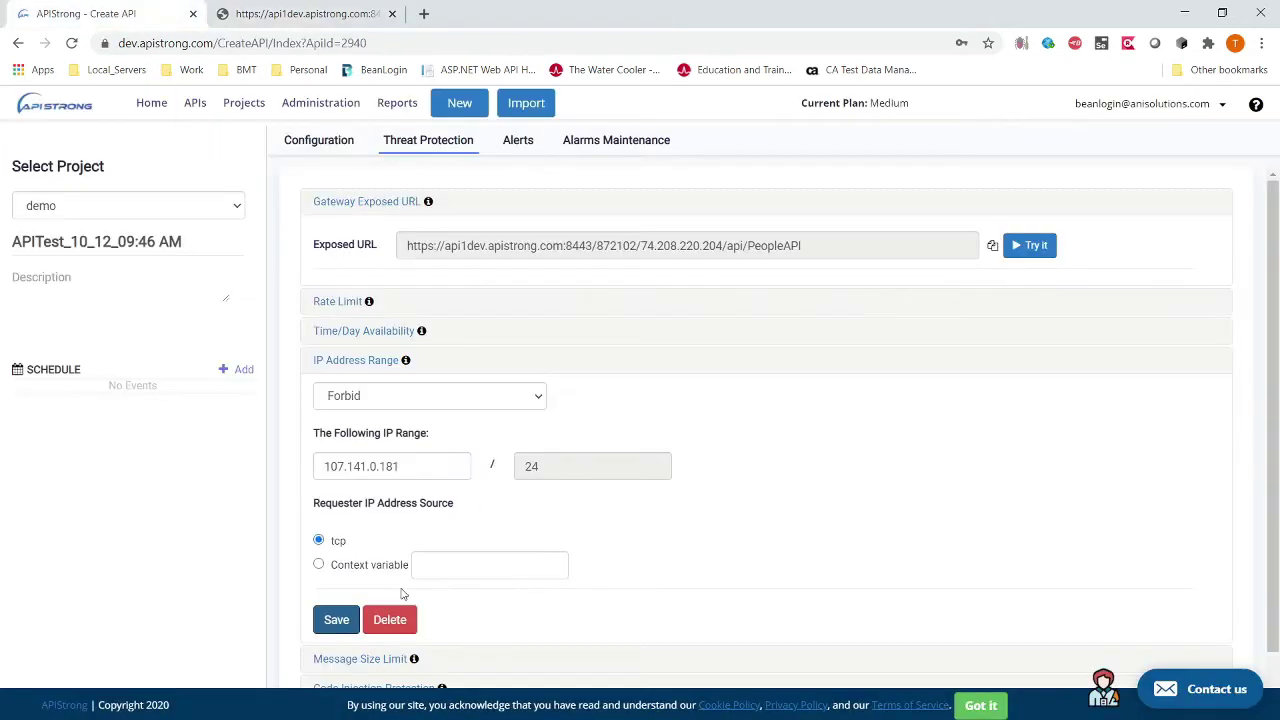
{"action": "left_click", "coordinate": [390, 620]}
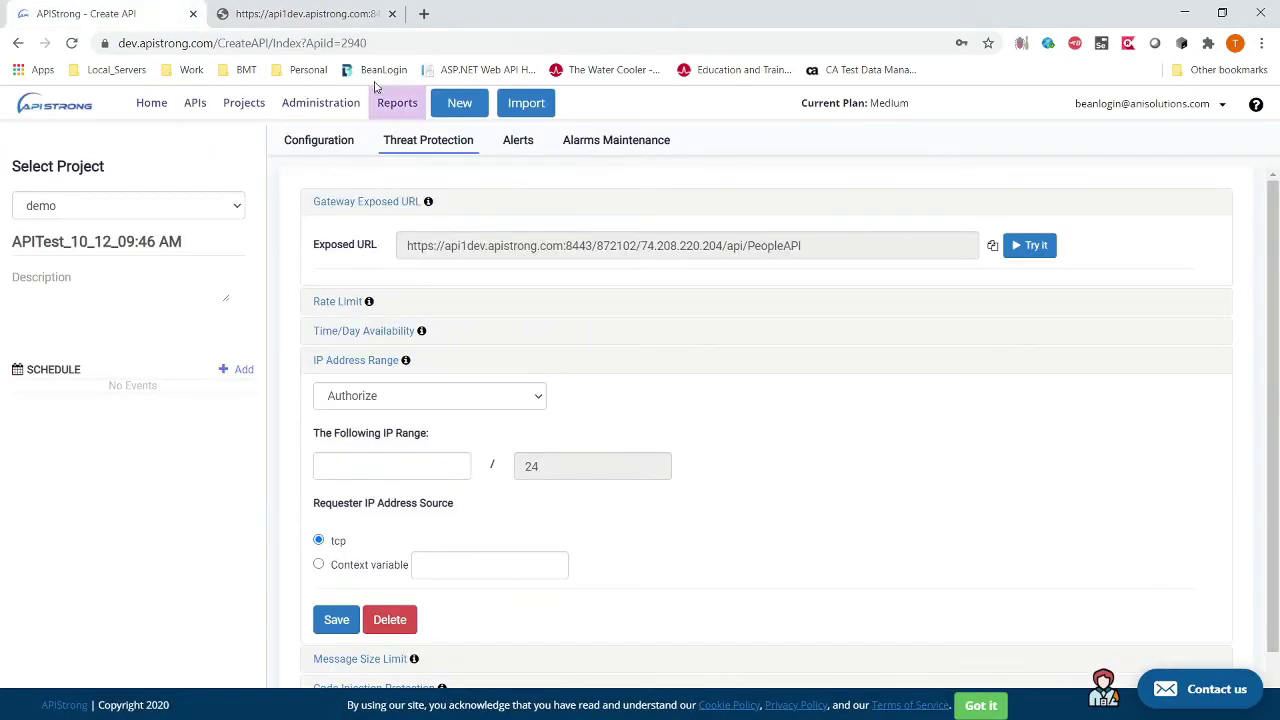
{"action": "left_click", "coordinate": [300, 14]}
{"action": "left_click", "coordinate": [71, 43]}
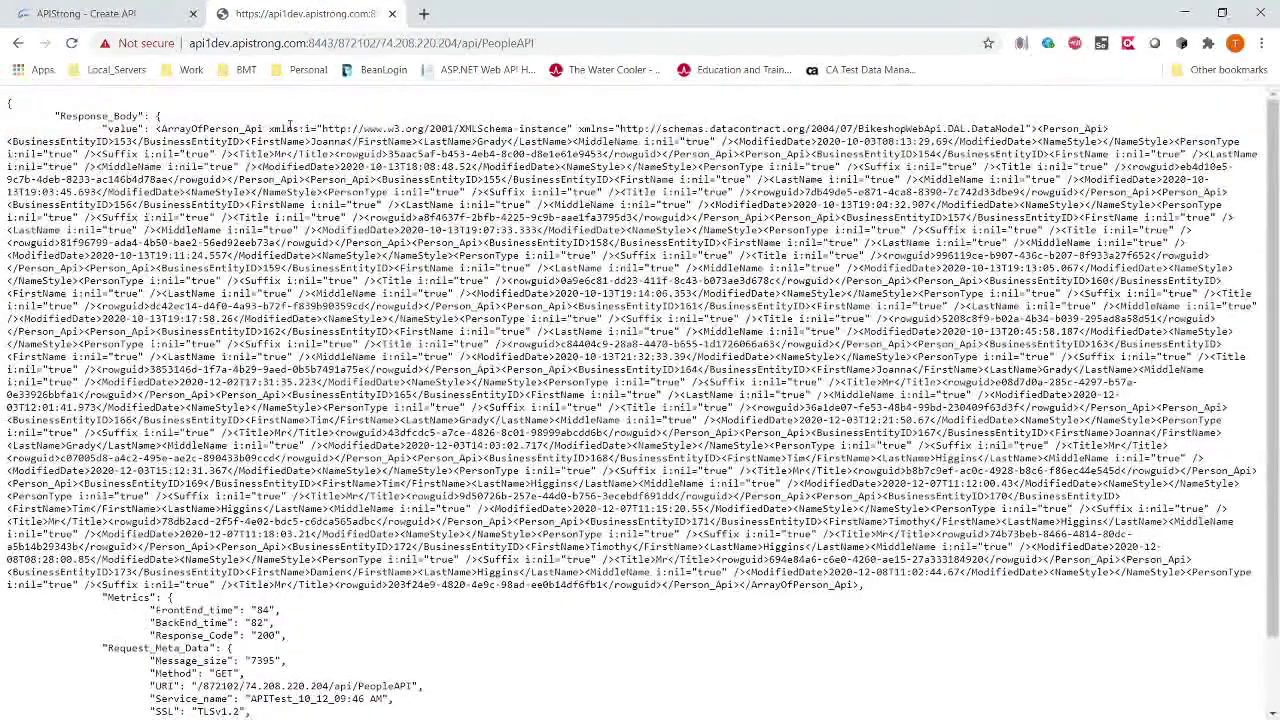
- Close the gateway output tab and copy the API's gateway exposed URL from the threat protection settings
{"action": "left_click", "coordinate": [392, 14]}
{"action": "left_click_drag", "start_coordinate": [826, 251], "coordinate": [429, 222]}
{"action": "left_click", "coordinate": [992, 245]}
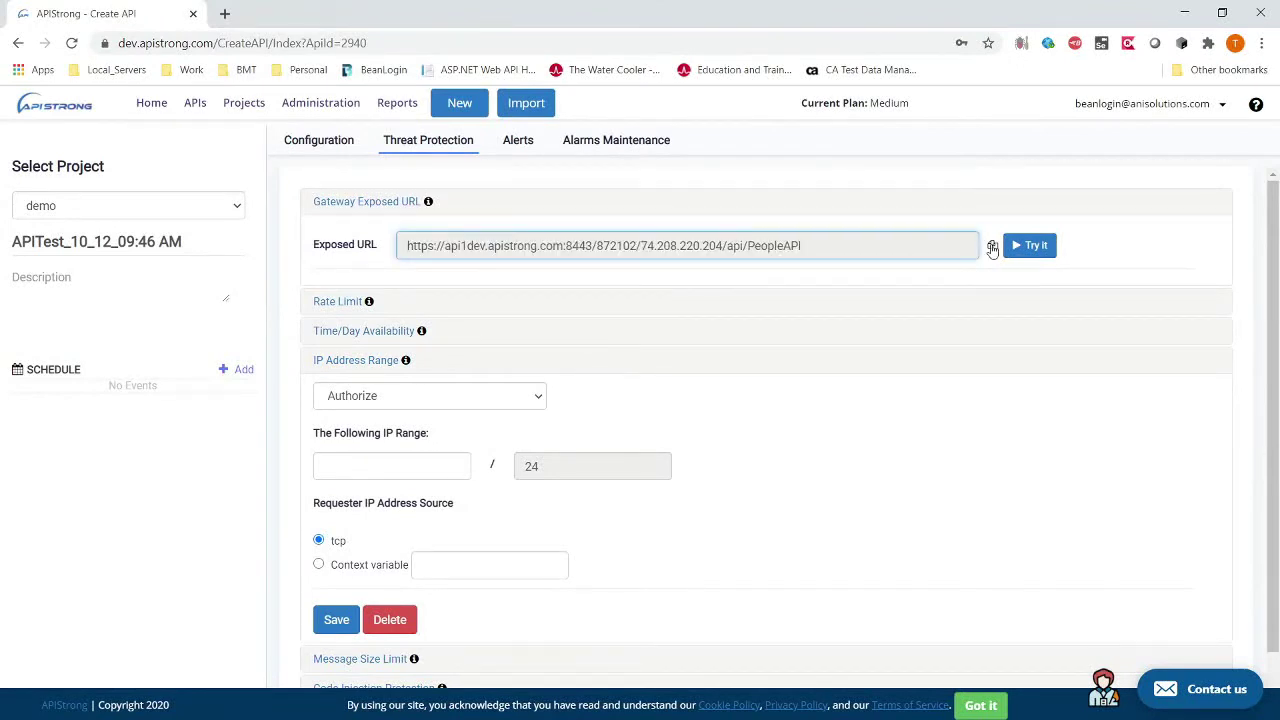
- Highlight the gateway exposed URL and collapse the IP Address Range section
{"action": "left_click", "coordinate": [565, 245]}
{"action": "left_click_drag", "start_coordinate": [820, 242], "coordinate": [392, 249]}
{"action": "scroll", "coordinate": [481, 493], "scroll_direction": "down", "scroll_amount": 1}
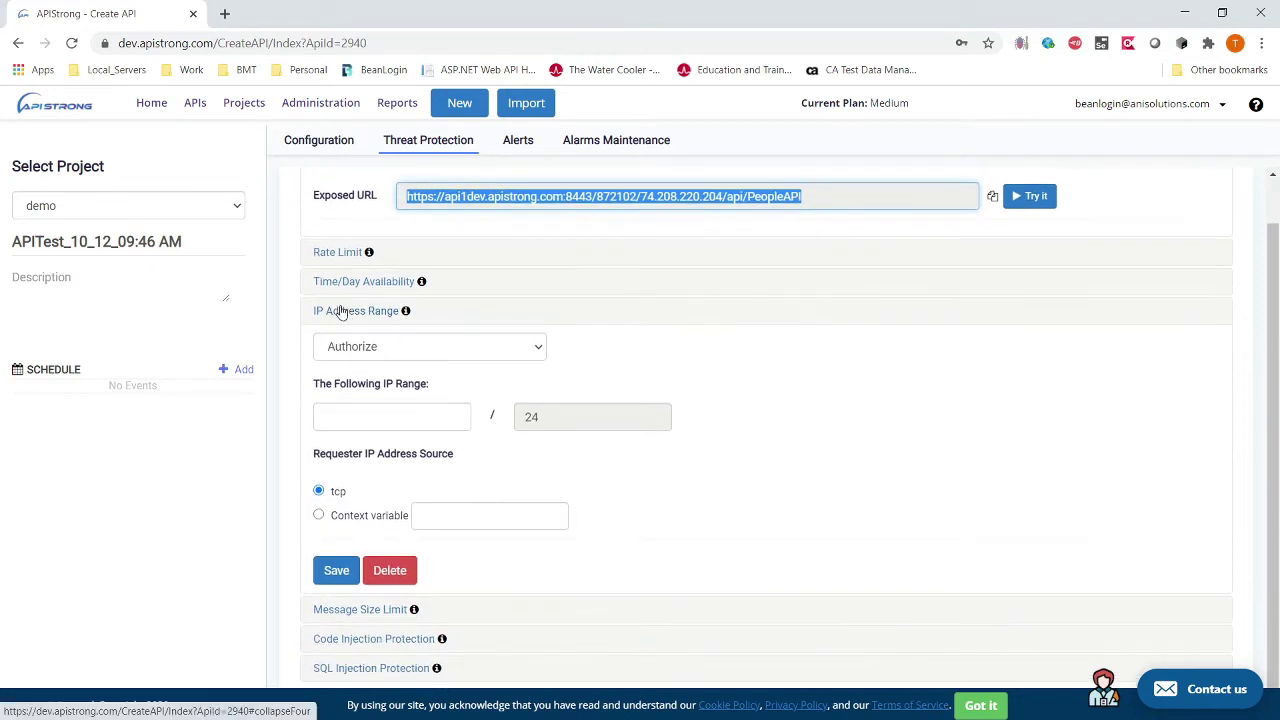
{"action": "left_click", "coordinate": [365, 311]}
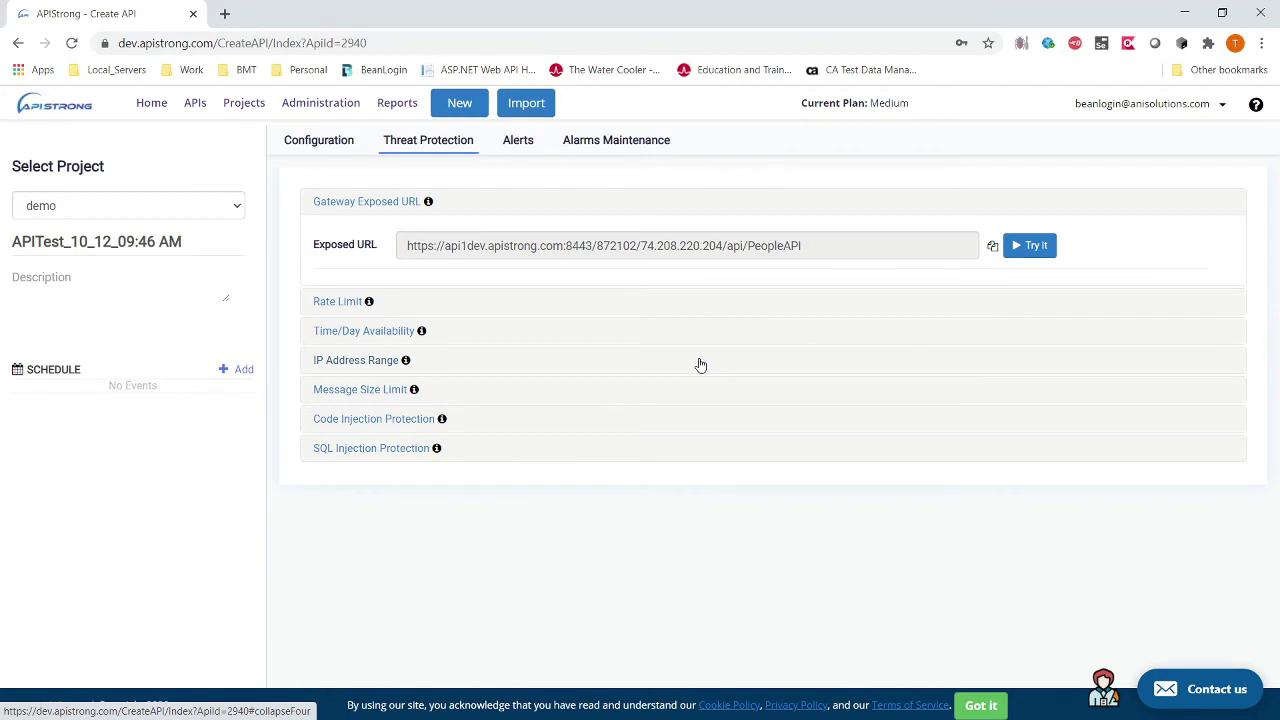
- View the dashboard, and open the run history of APITest_10_12_09:46 AM from the API listing
{"action": "left_click", "coordinate": [166, 105]}
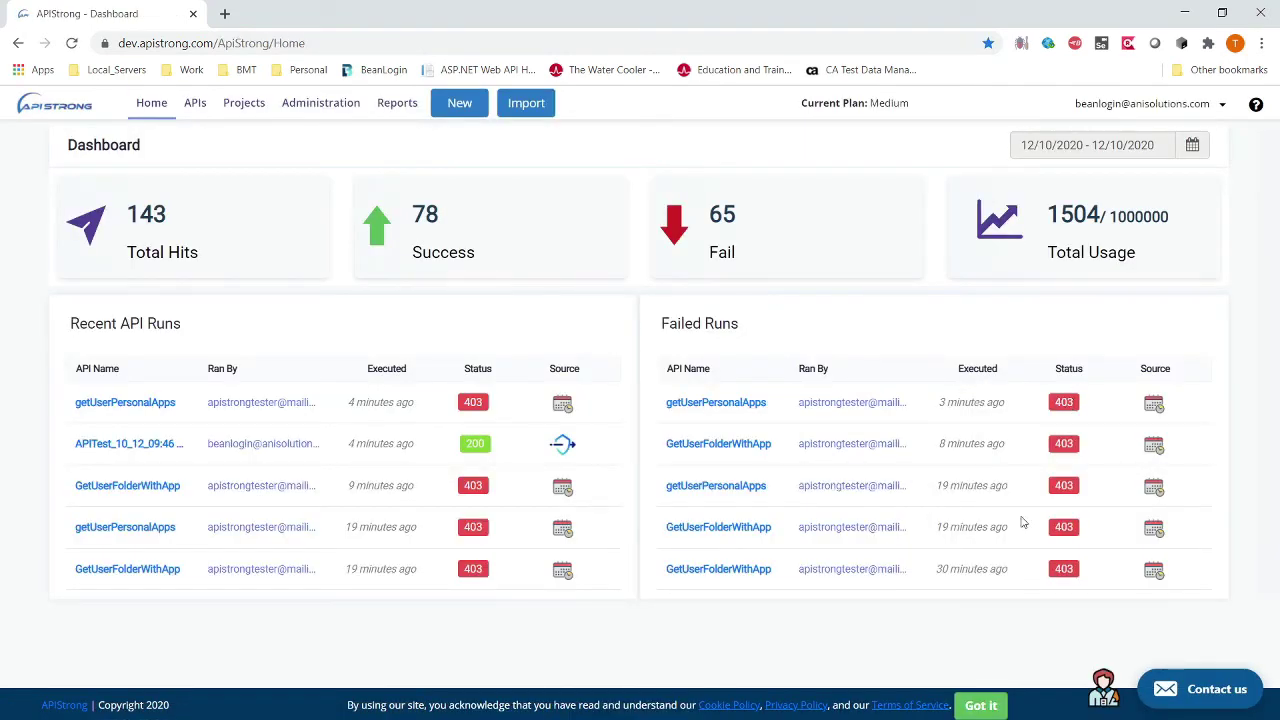
{"action": "left_click", "coordinate": [400, 103]}
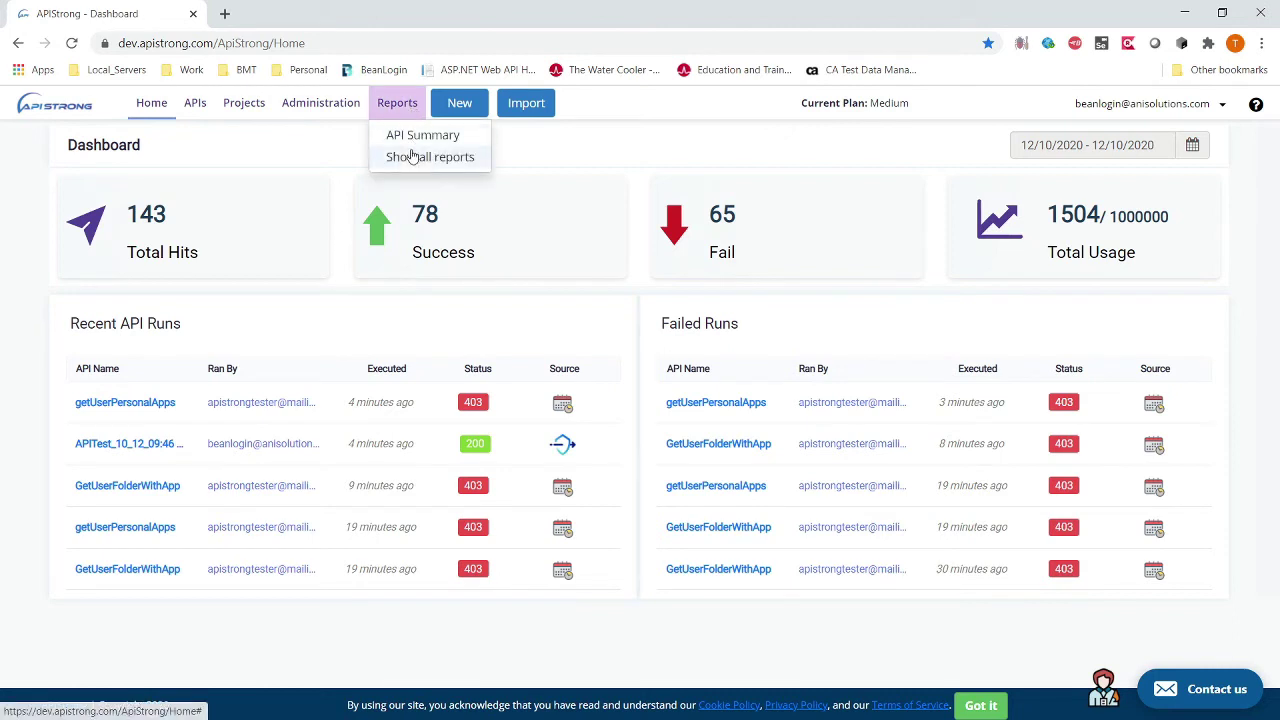
{"action": "left_click", "coordinate": [196, 106]}
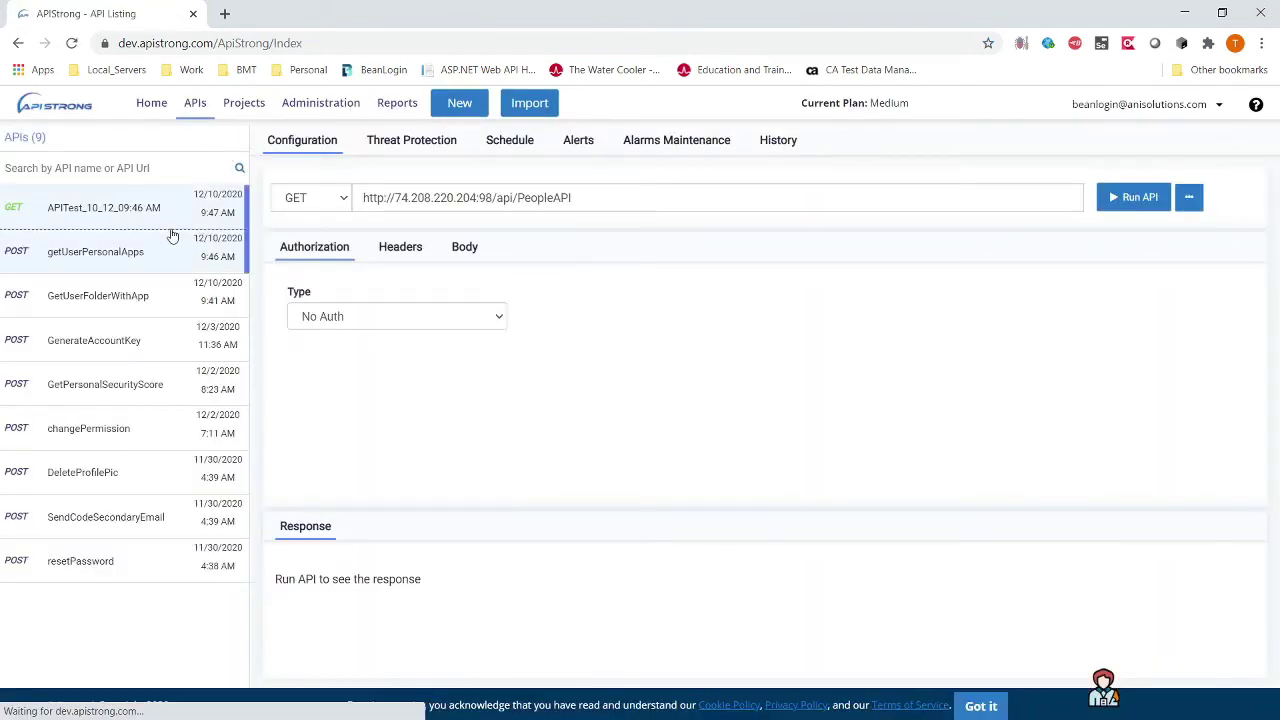
{"action": "left_click", "coordinate": [91, 252]}
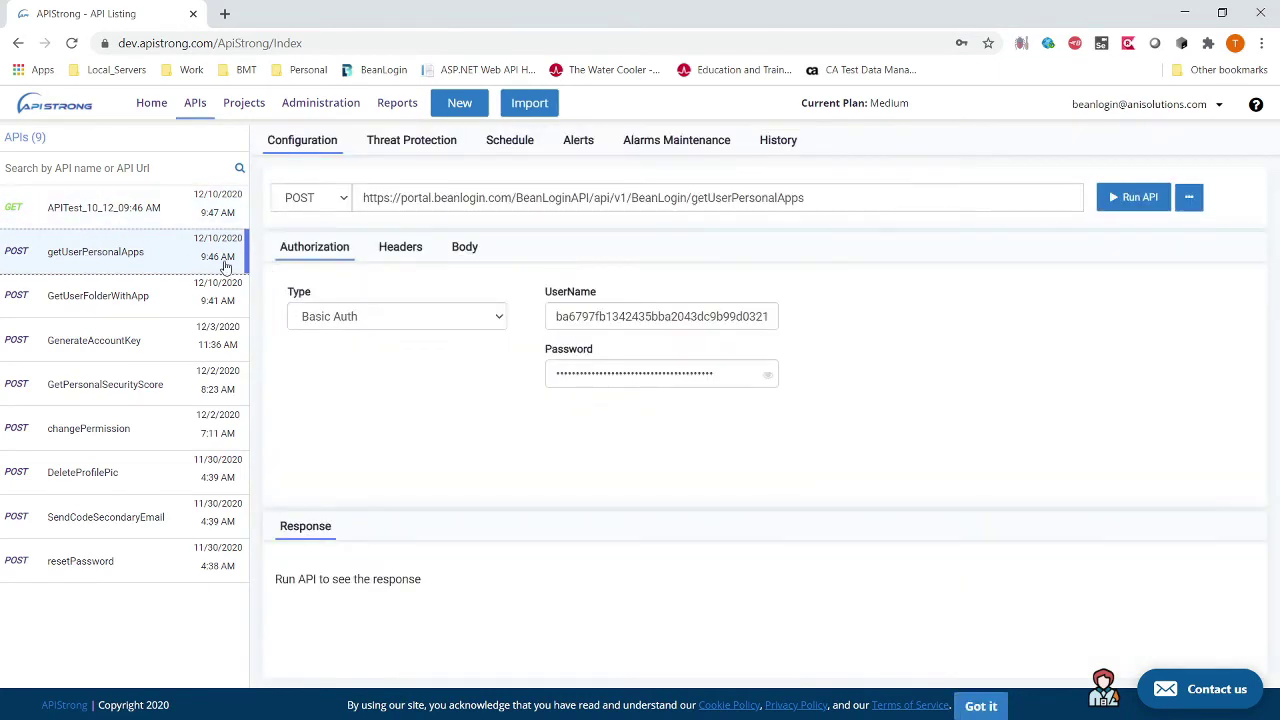
{"action": "left_click", "coordinate": [119, 220]}
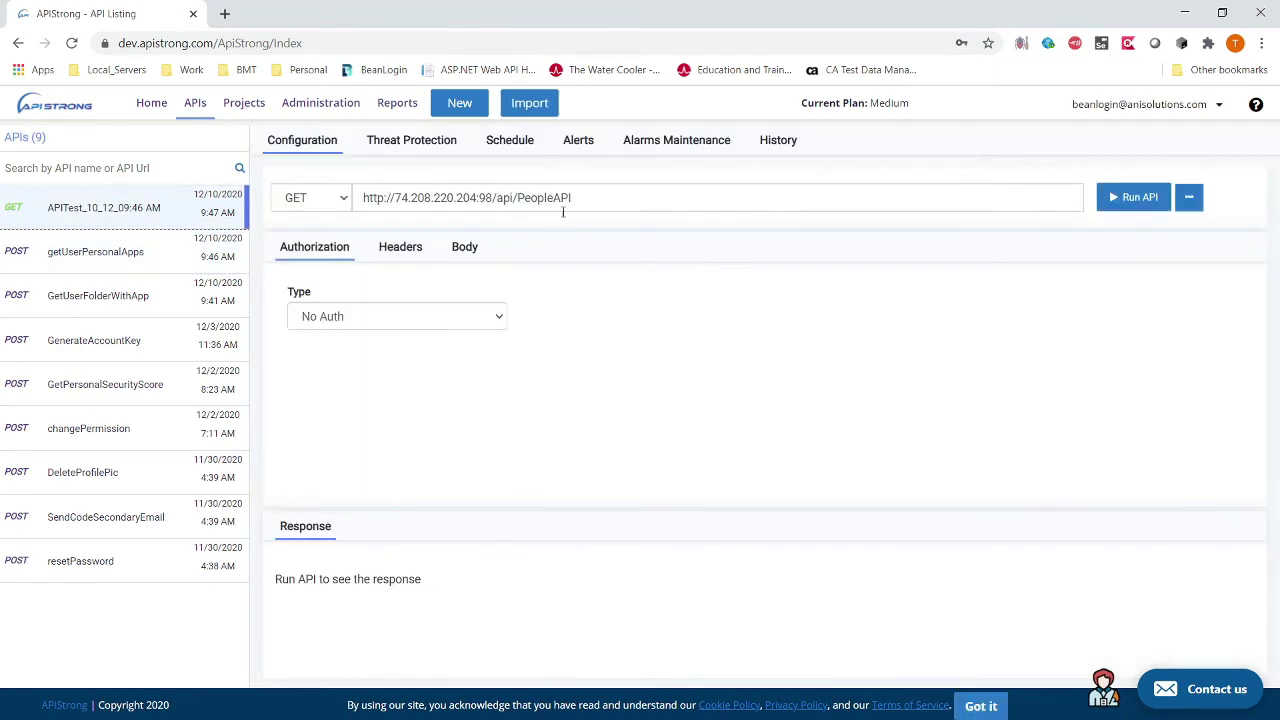
{"action": "left_click", "coordinate": [765, 145]}
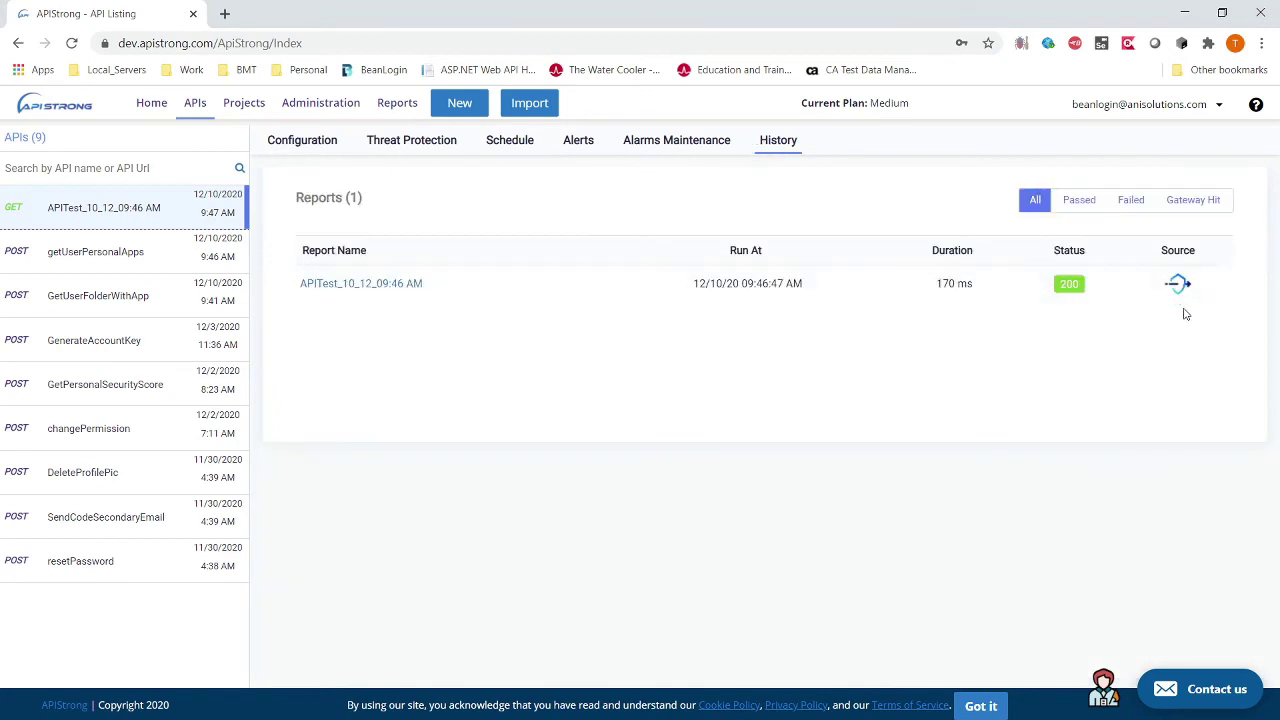
- Open the APITest_10_12_09:46 AM run report to view its threat protection results, and return to the dashboard
{"action": "left_click", "coordinate": [400, 287]}
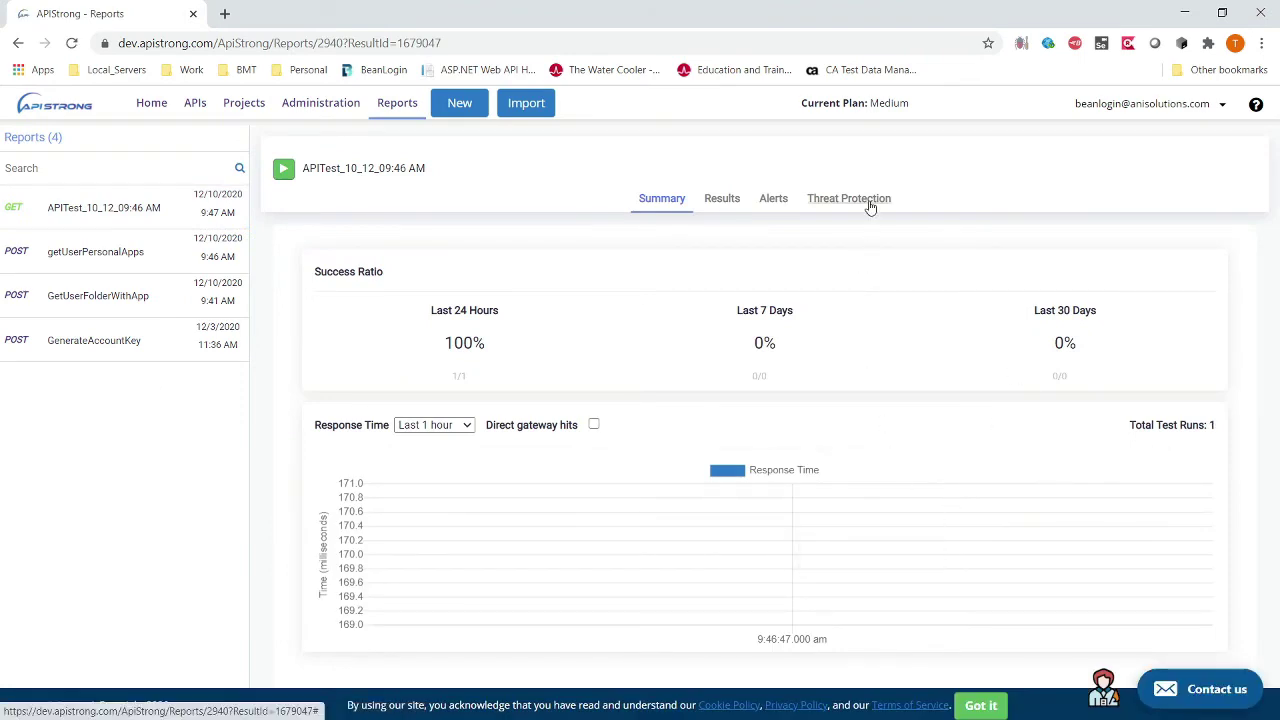
{"action": "left_click", "coordinate": [868, 200]}
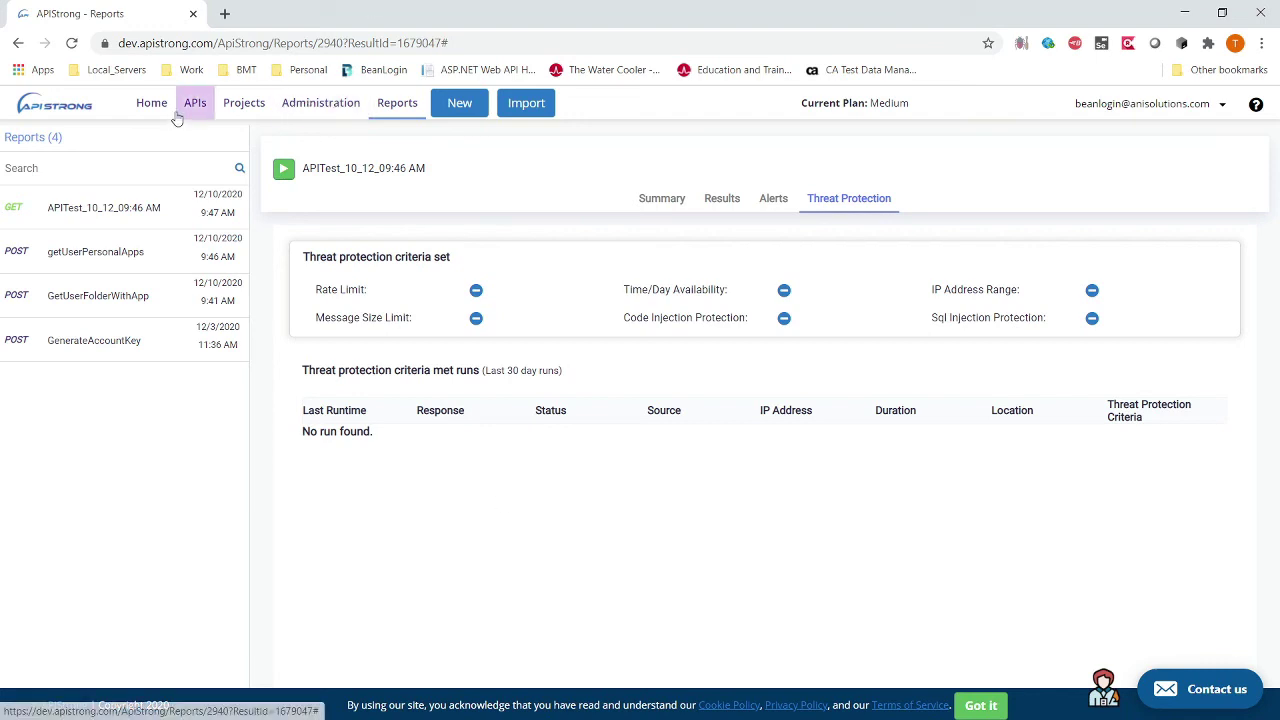
{"action": "left_click", "coordinate": [158, 106]}
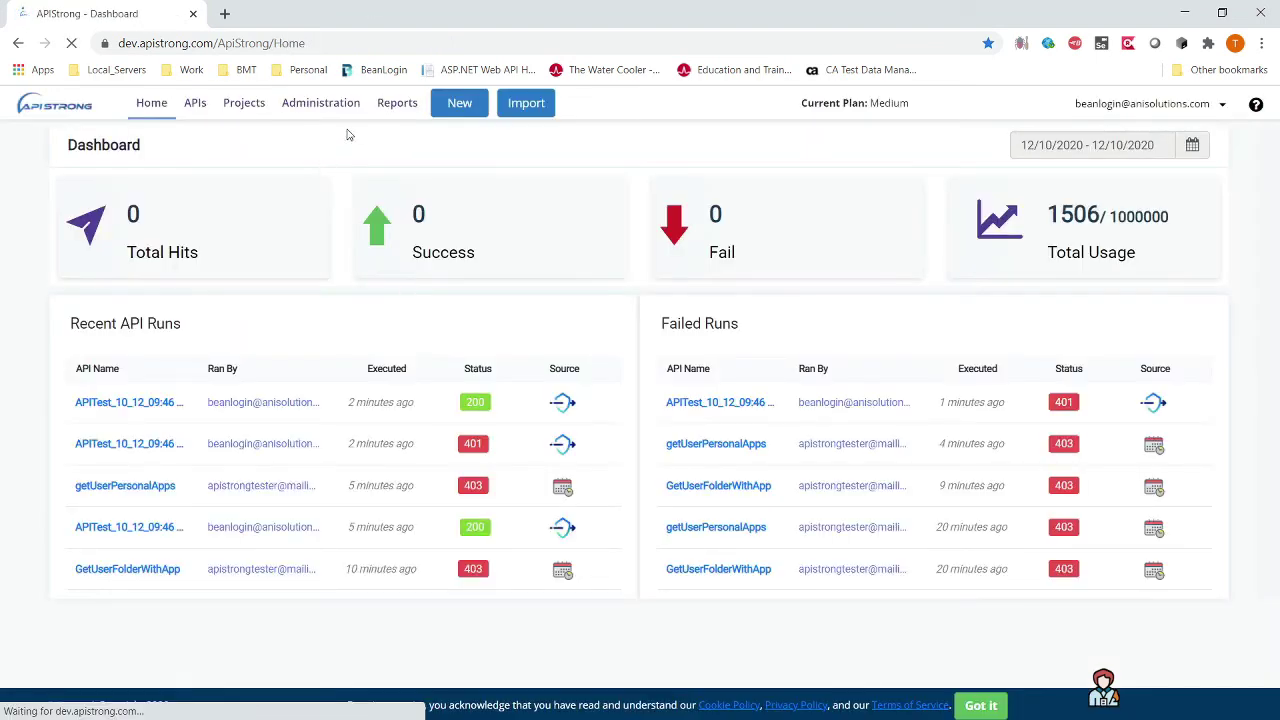
{"action": "left_click", "coordinate": [231, 243]}
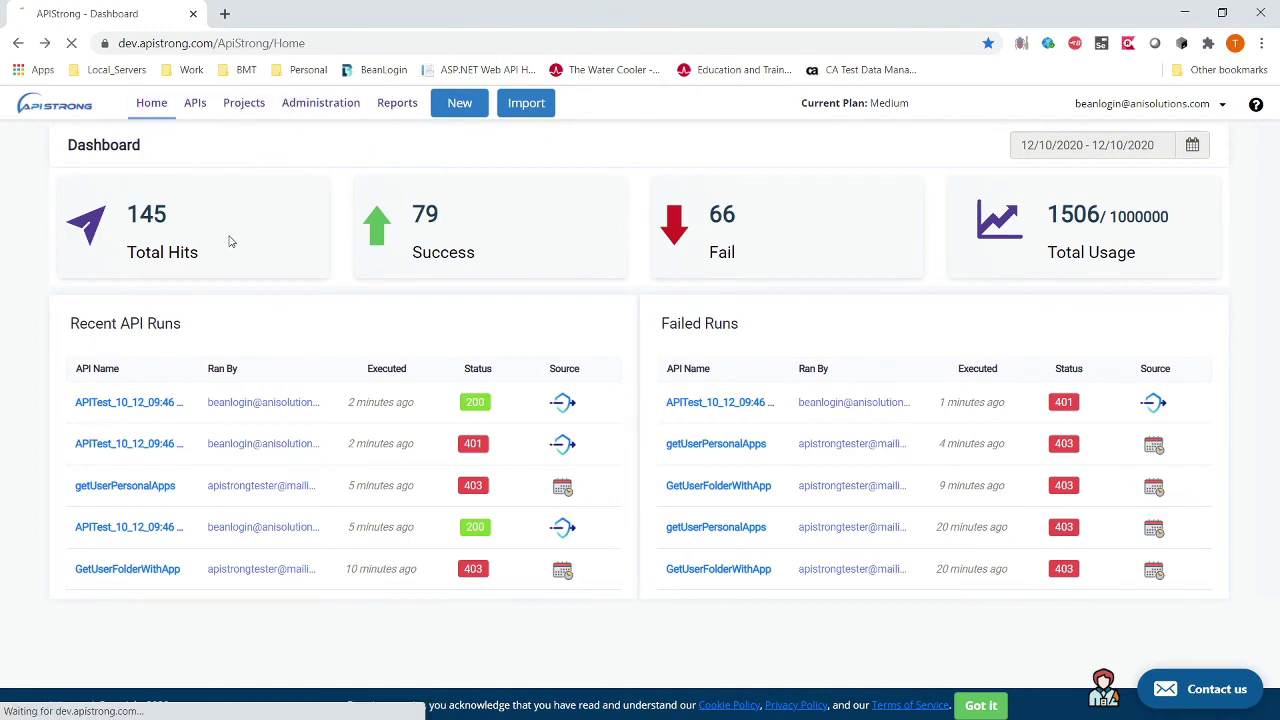
- Open the threat protection results of the getUserPersonalApps report and highlight the threat protection criteria of its runs
{"action": "left_click", "coordinate": [73, 255]}
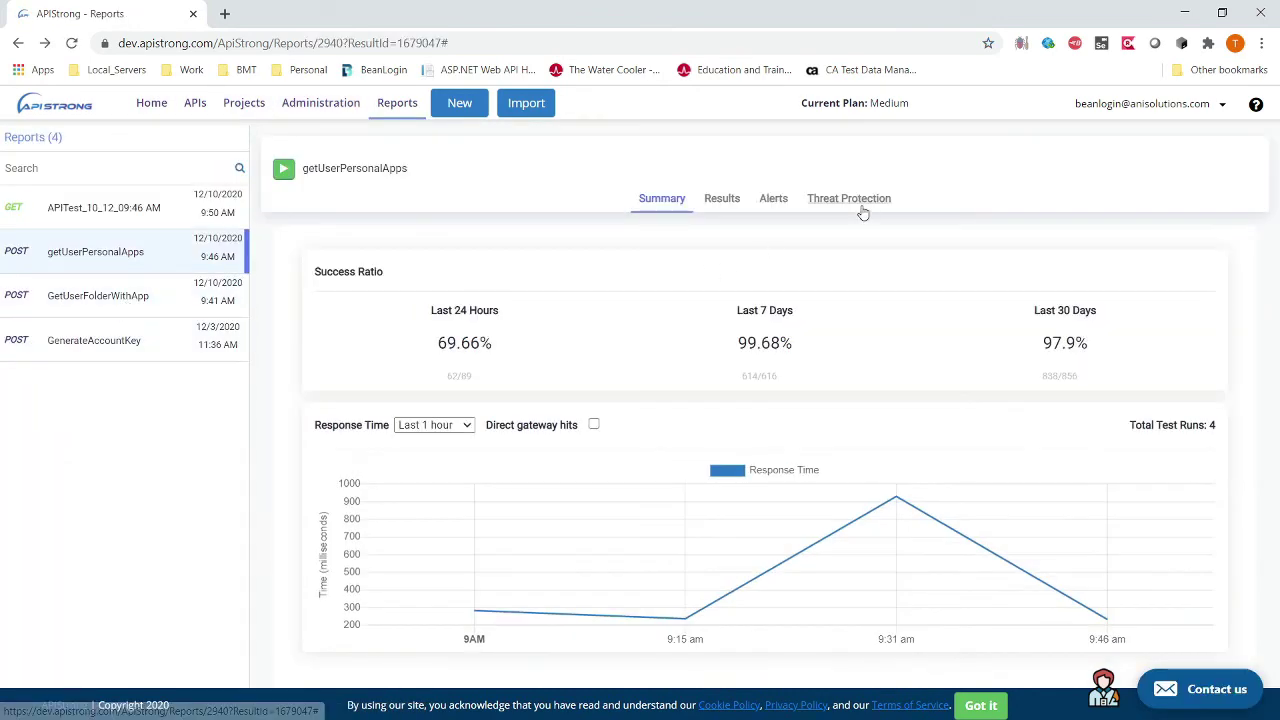
{"action": "left_click", "coordinate": [860, 205]}
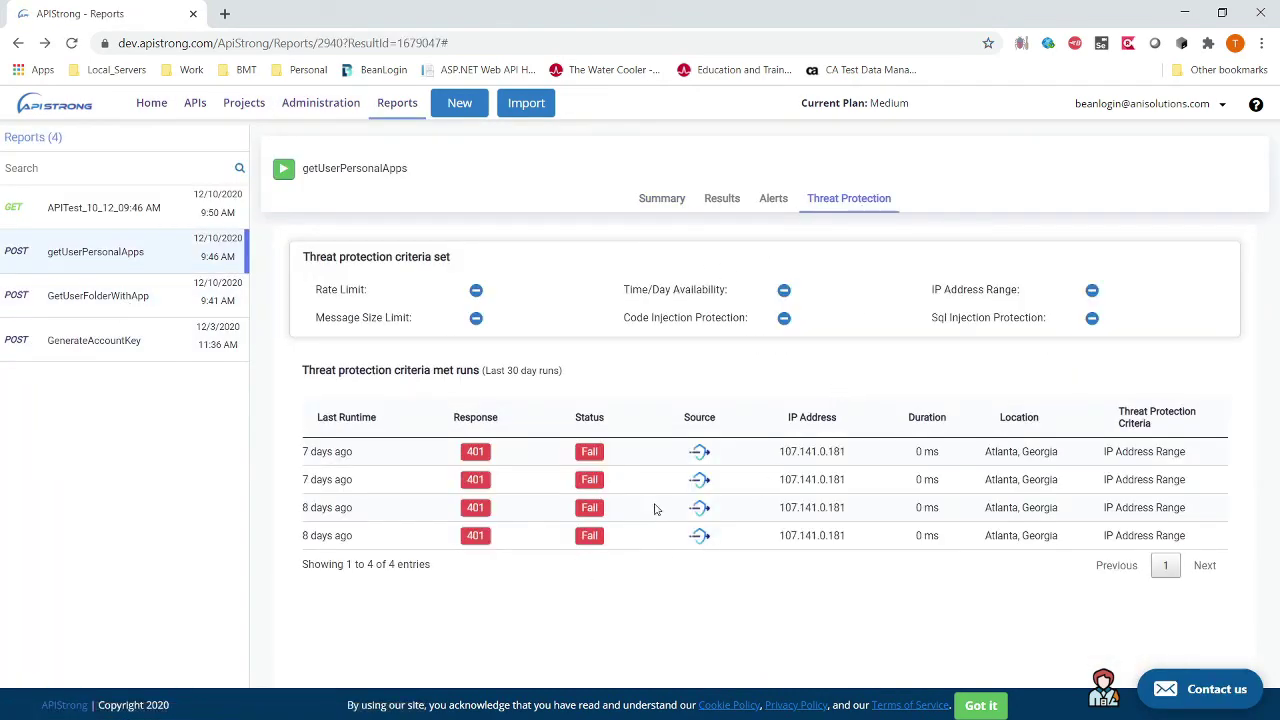
{"action": "left_click_drag", "start_coordinate": [1144, 457], "coordinate": [1095, 469]}
{"action": "left_click", "coordinate": [1205, 499]}
{"action": "left_click_drag", "start_coordinate": [1163, 505], "coordinate": [1140, 490]}
- Examine the IP addresses, last runtimes and responses of the listed threat protection runs, and clear the text highlighting
{"action": "left_click_drag", "start_coordinate": [867, 452], "coordinate": [772, 446]}
{"action": "left_click_drag", "start_coordinate": [858, 489], "coordinate": [374, 562]}
{"action": "left_click", "coordinate": [854, 533]}
{"action": "left_click", "coordinate": [557, 607]}
{"action": "left_click_drag", "start_coordinate": [308, 457], "coordinate": [441, 465]}
{"action": "left_click", "coordinate": [421, 487]}
{"action": "left_click_drag", "start_coordinate": [860, 527], "coordinate": [783, 466]}
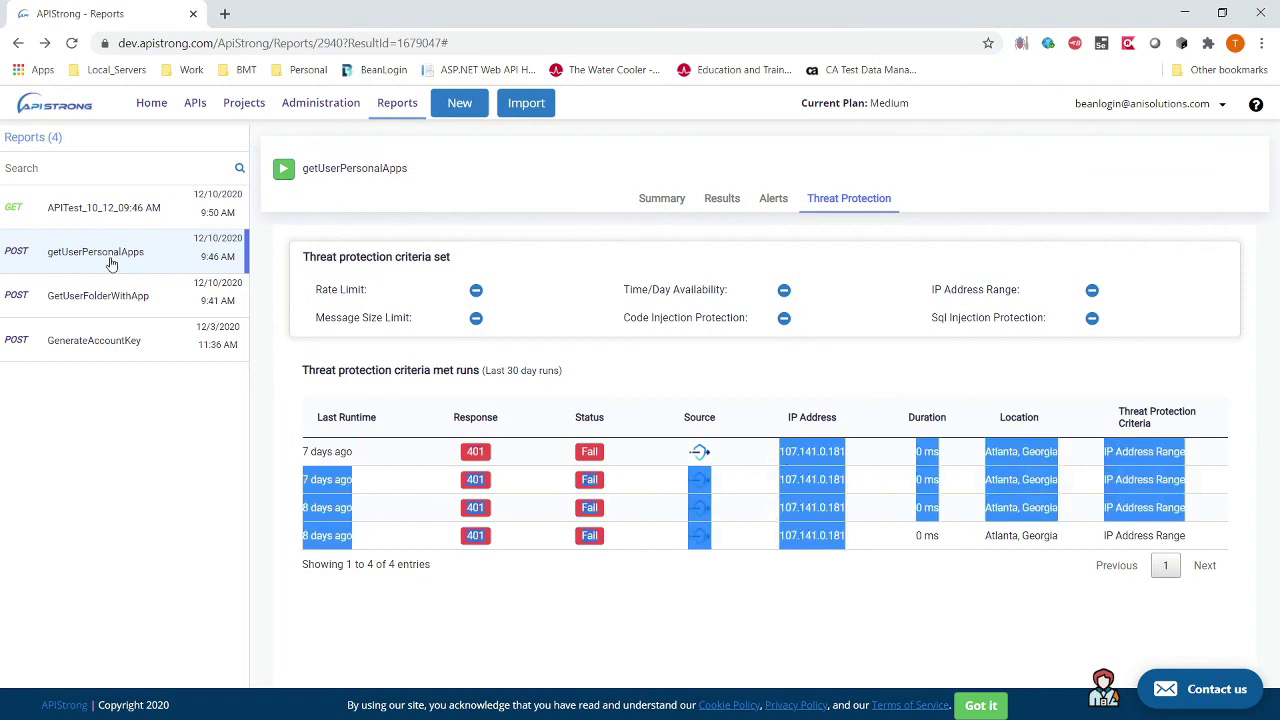
{"action": "left_click", "coordinate": [905, 593]}
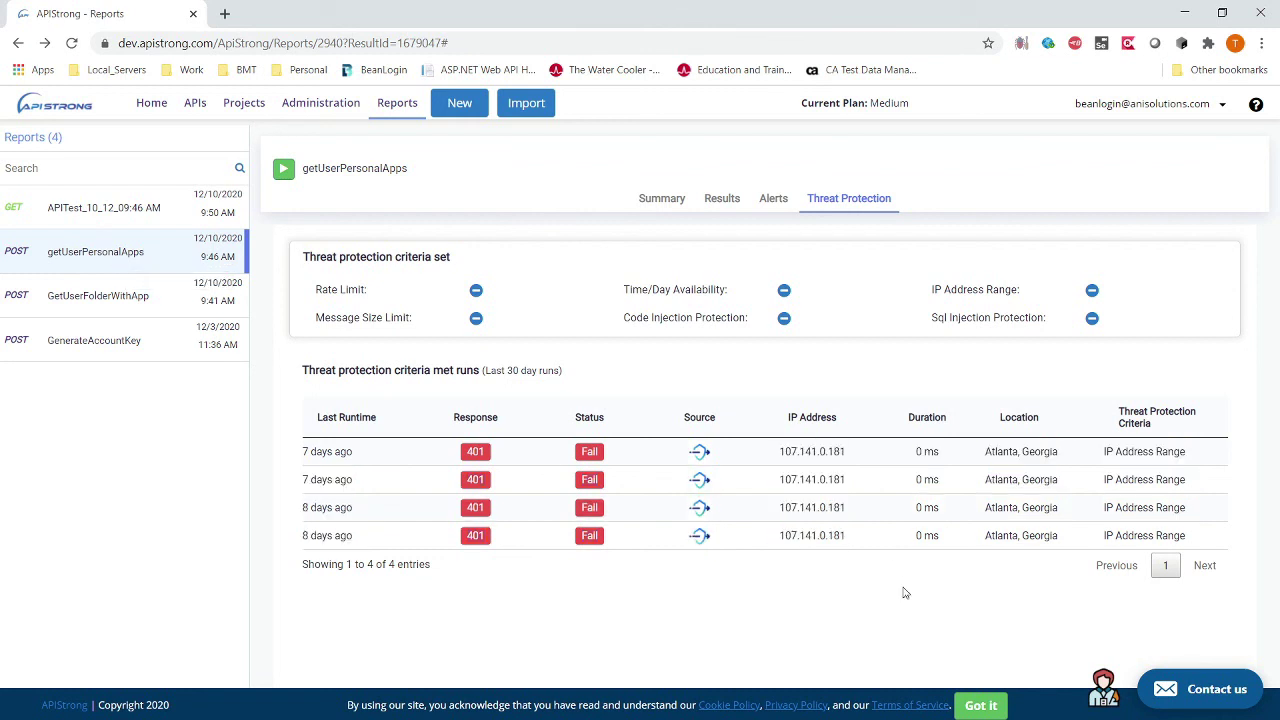